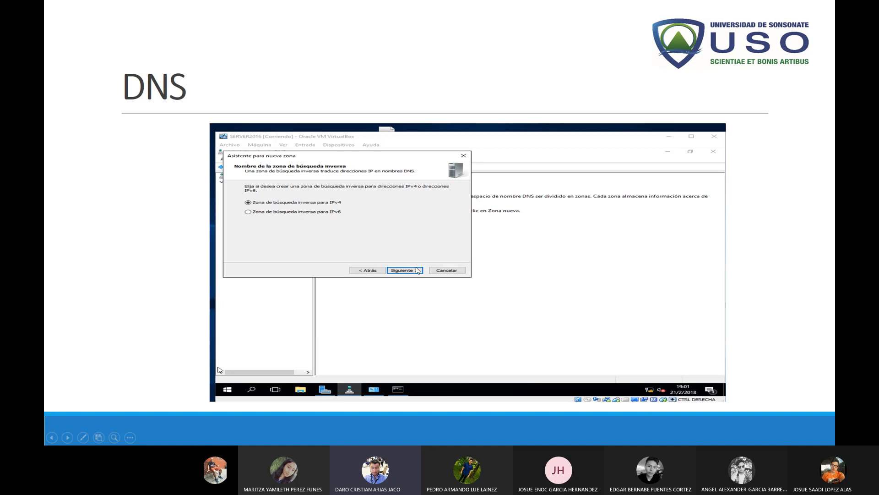
click(427, 276)
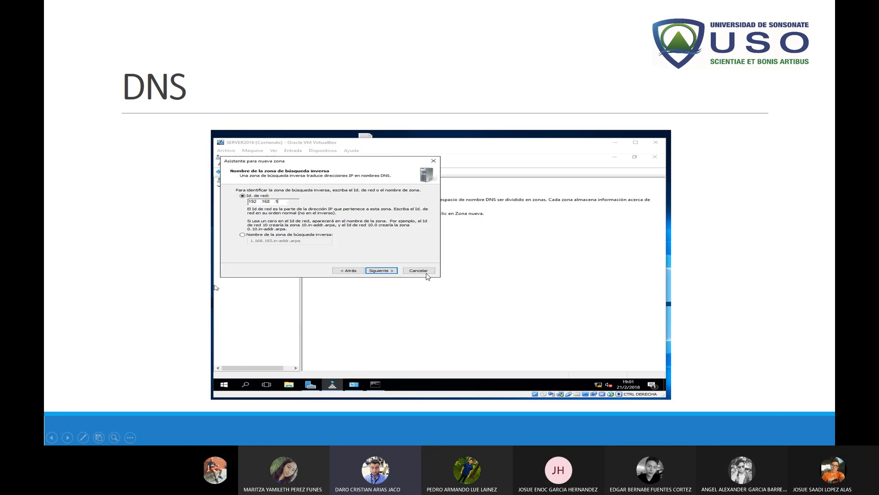
click(341, 325)
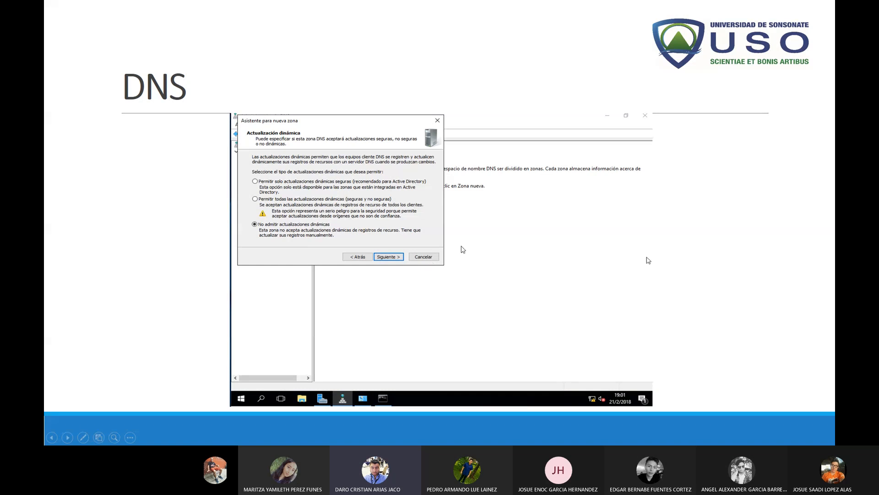
click(462, 330)
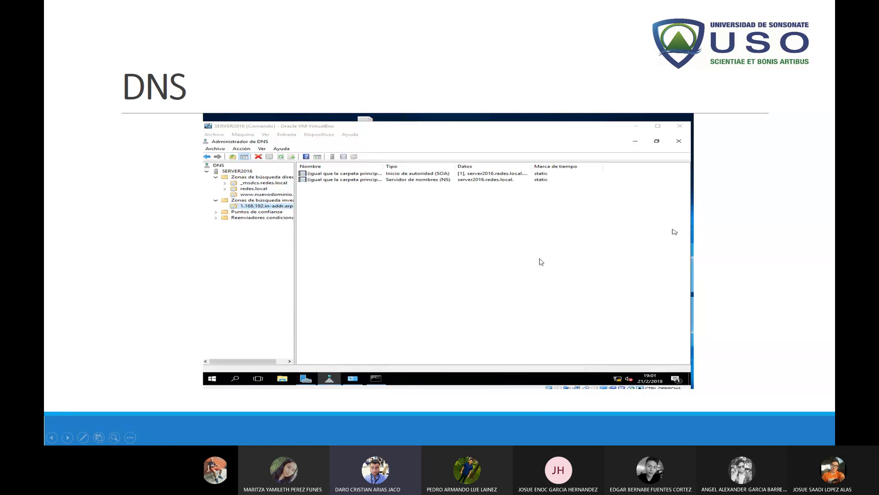
click(491, 247)
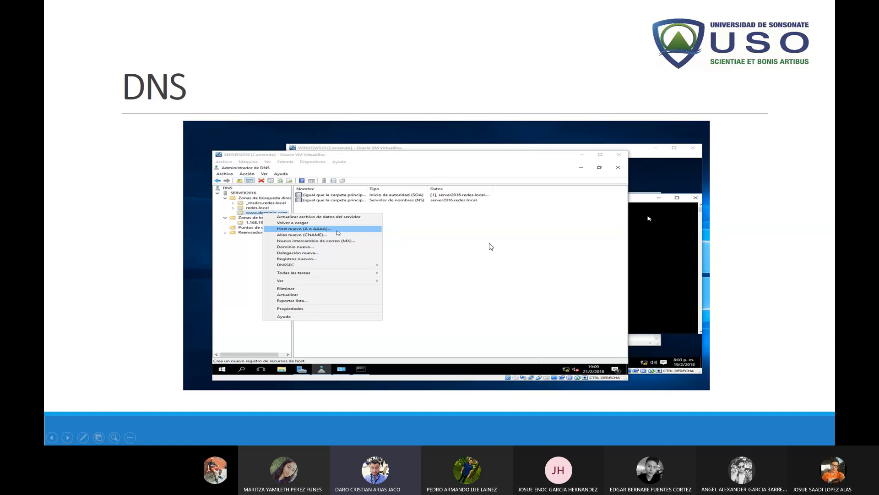
click(492, 235)
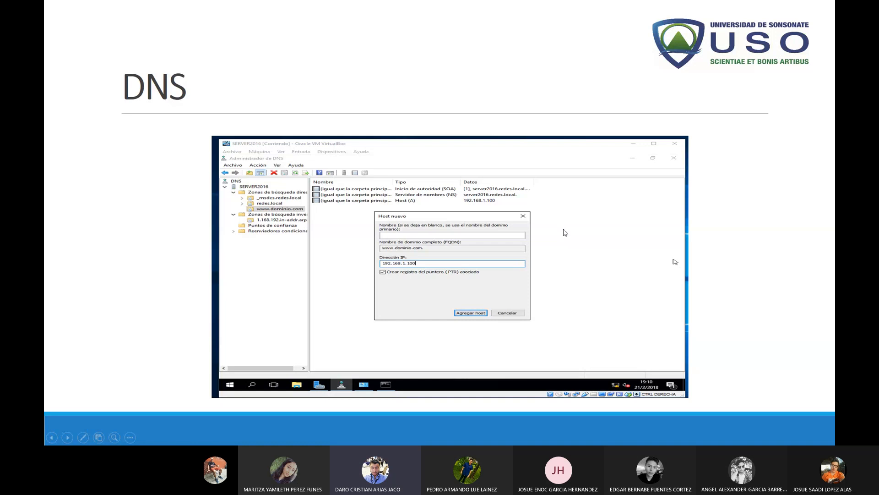
click(543, 272)
click(542, 272)
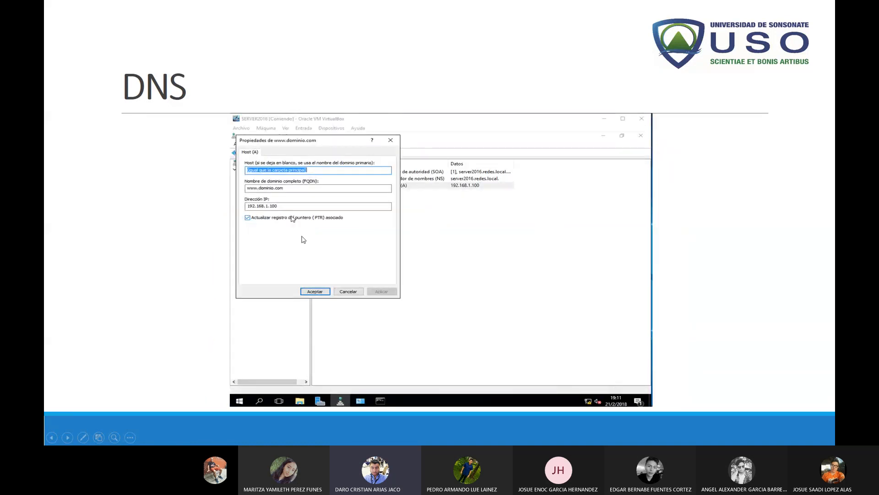
click(471, 272)
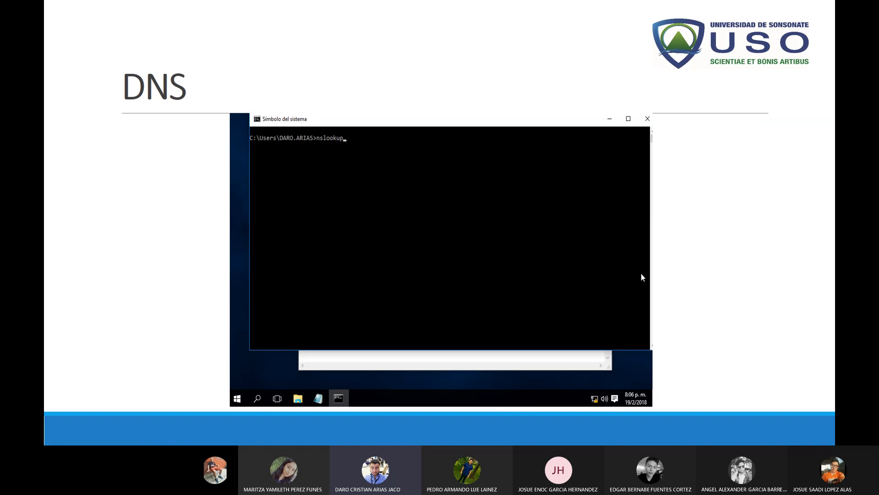
key(Right)
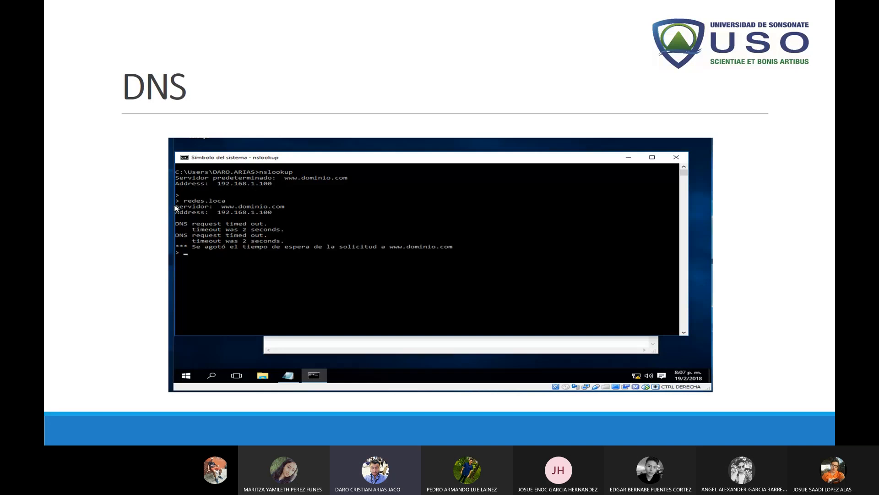
key(Right)
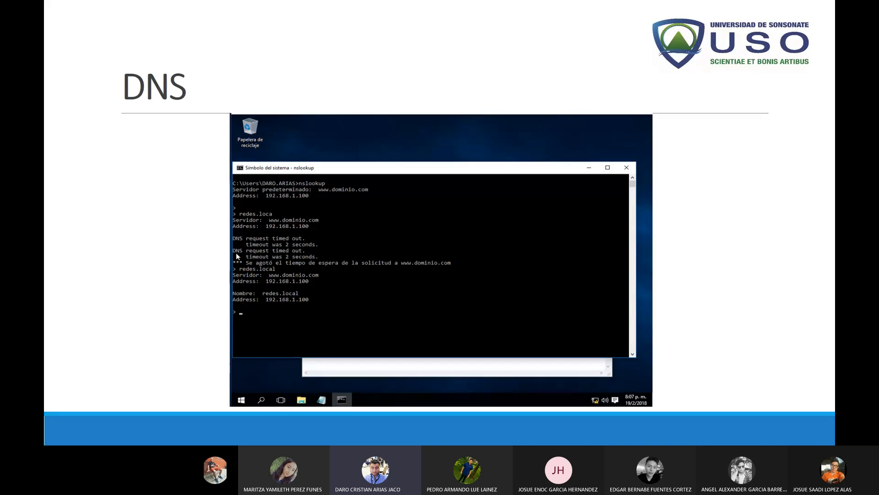
key(Right)
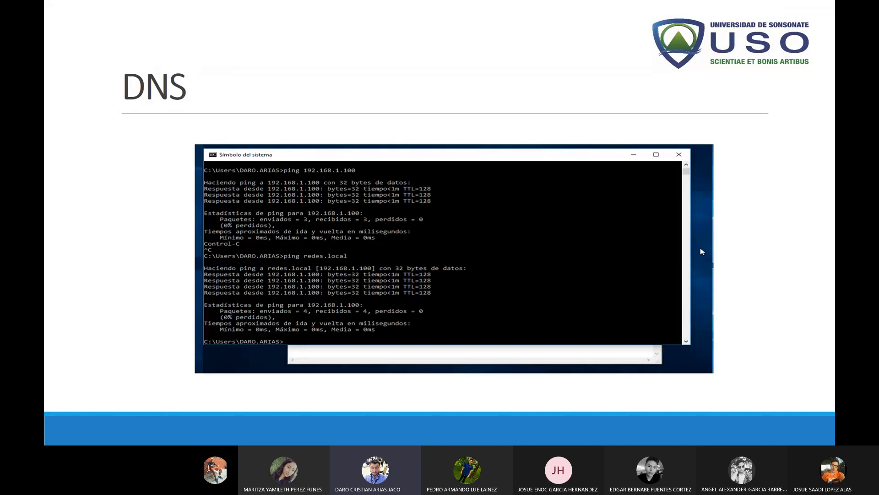
key(Right)
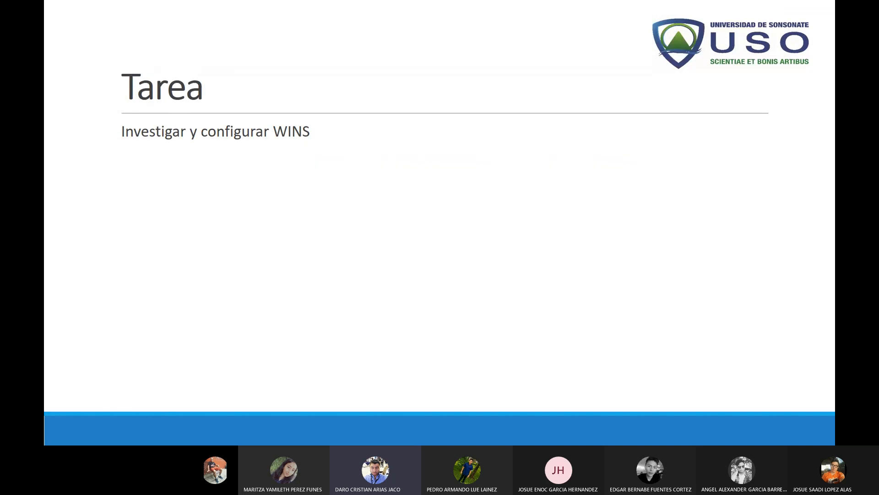
key(Left)
key(Right)
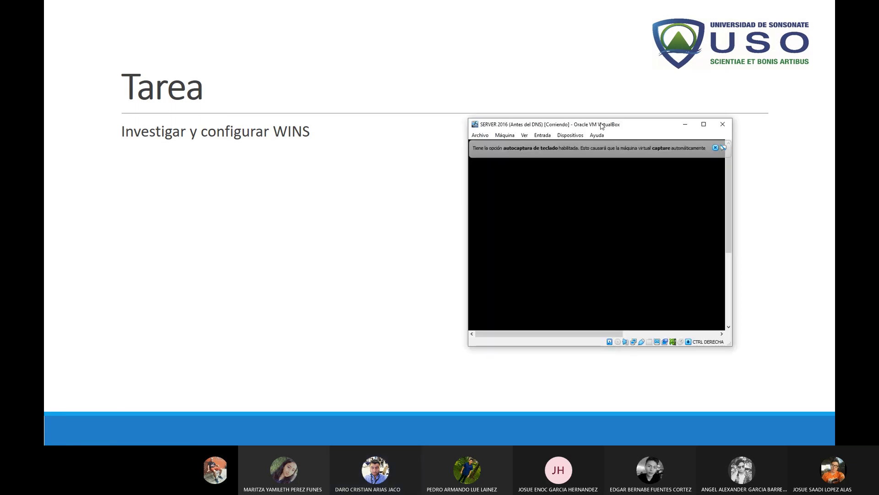
Maximize the SERVER 2016 (Antes del DNS) virtual machine window and leave the slide show running behind it
double_click(600, 123)
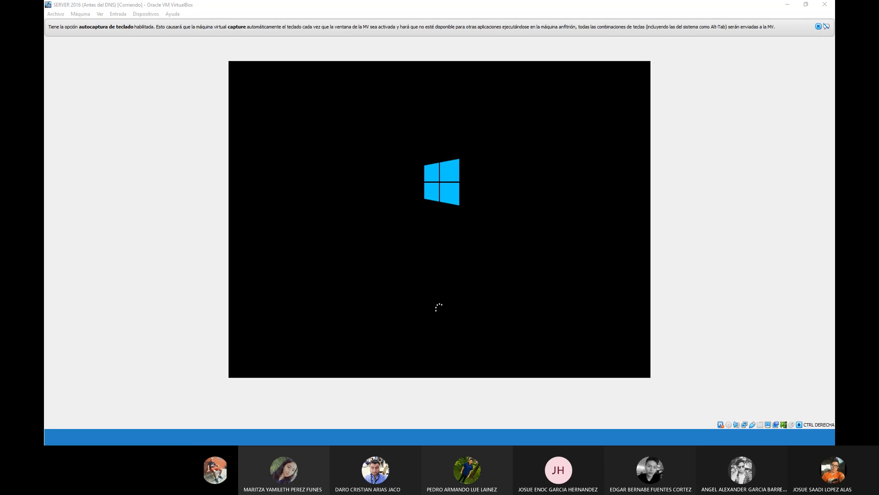
key(alt+Tab)
key(Escape)
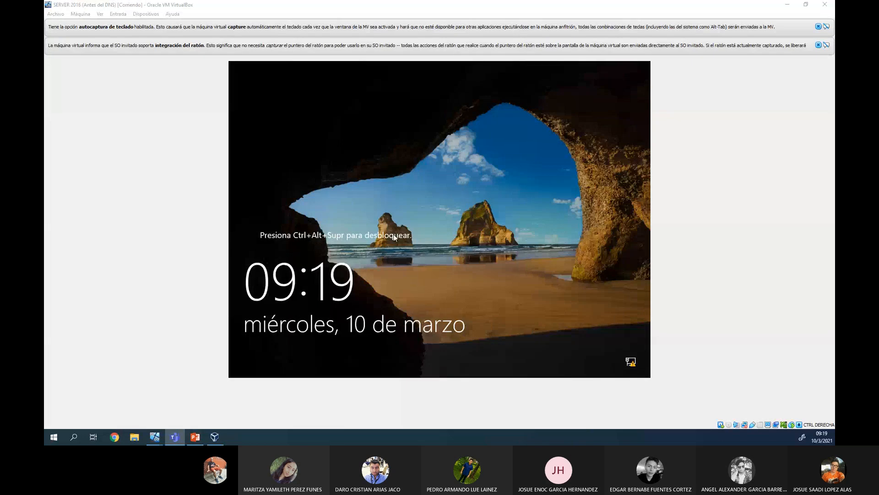
Send Ctrl-Alt-Del to the virtual machine and sign in to the domain administrator account with its password
click(145, 14)
mouse_move(120, 15)
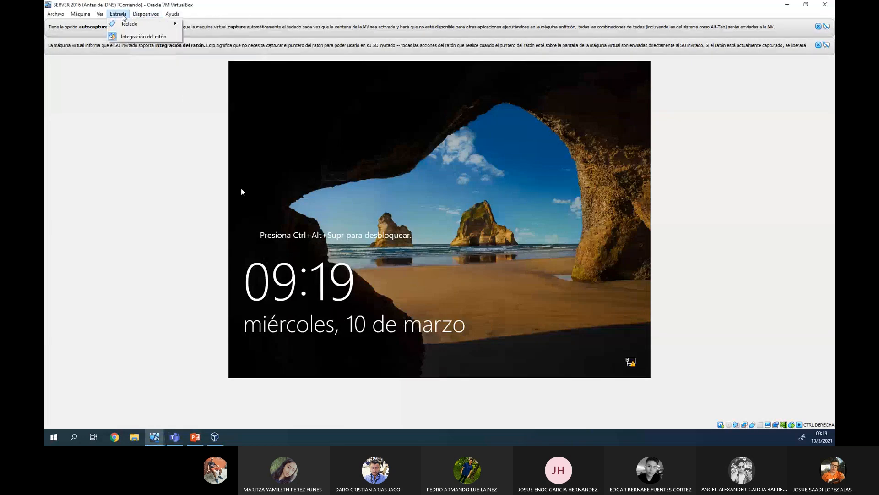
mouse_move(178, 23)
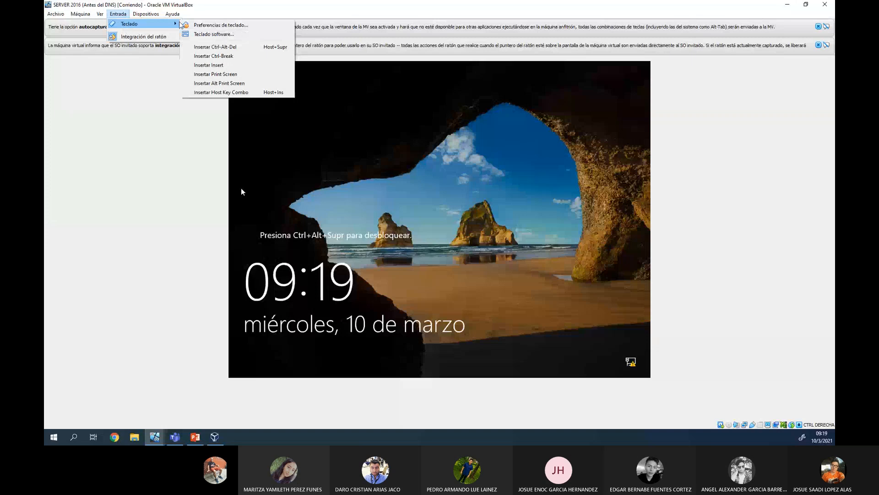
click(209, 47)
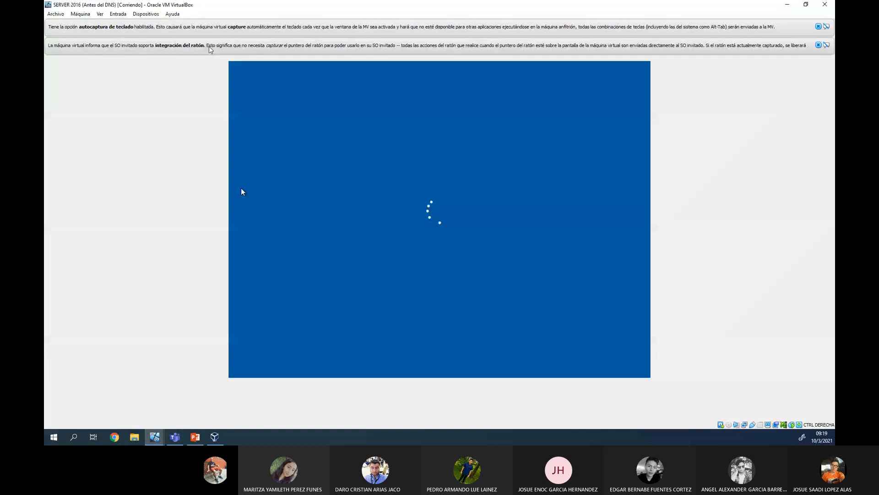
text(••••)
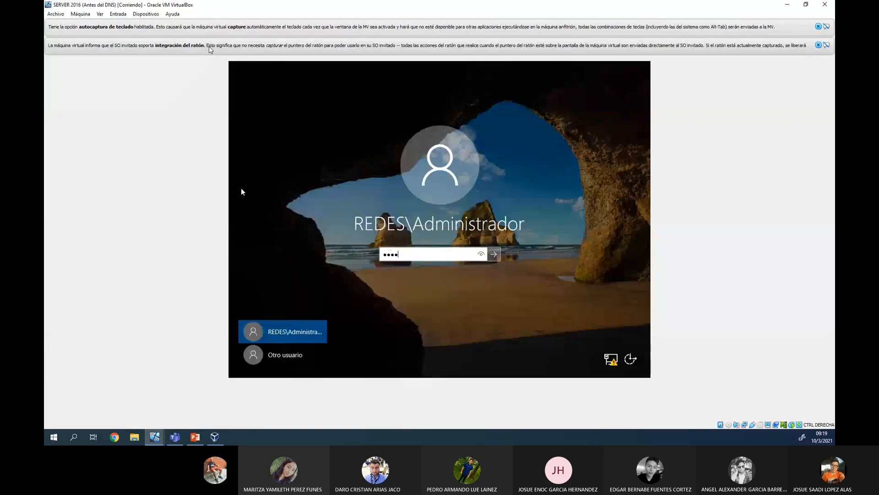
text(•)
key(Return)
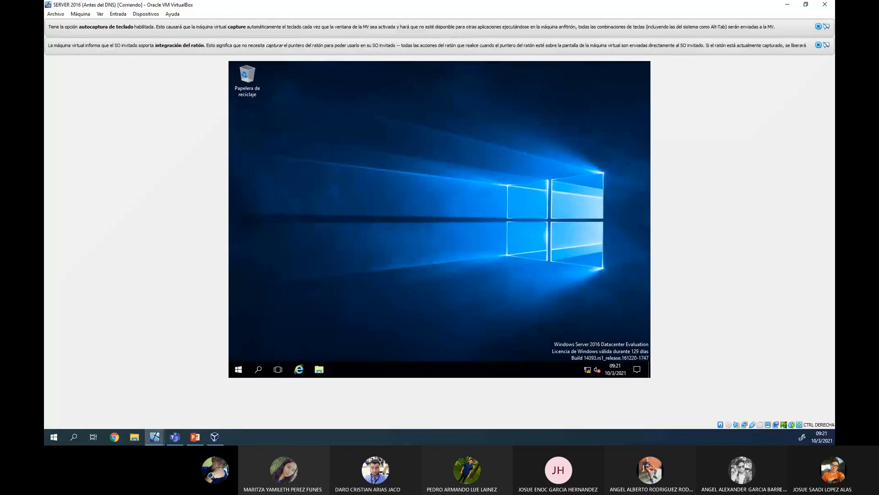
key(alt+Tab)
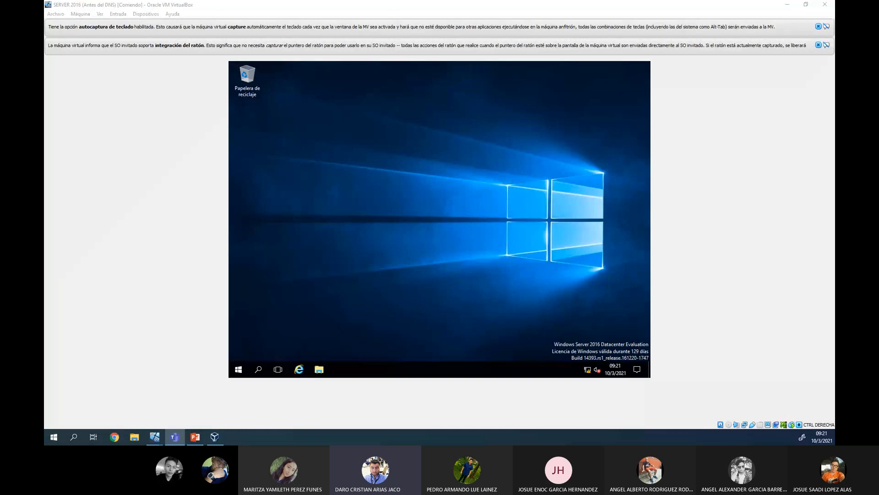
key(alt+Tab)
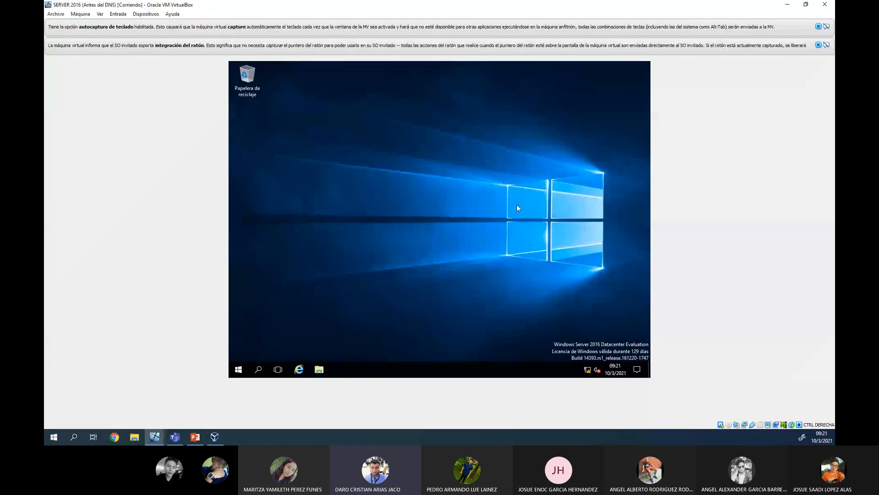
right_click(516, 205)
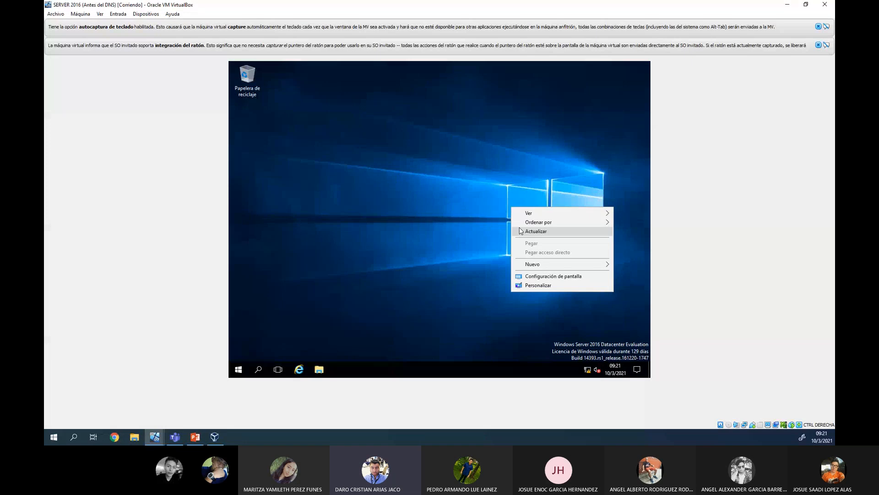
click(524, 231)
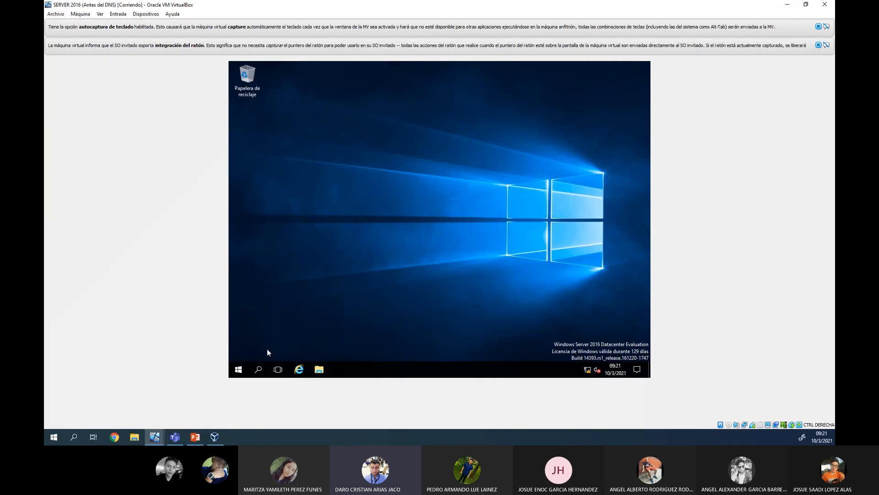
Launch Administrador del servidor on the virtual server and refresh the desktop while it loads
click(236, 367)
click(374, 159)
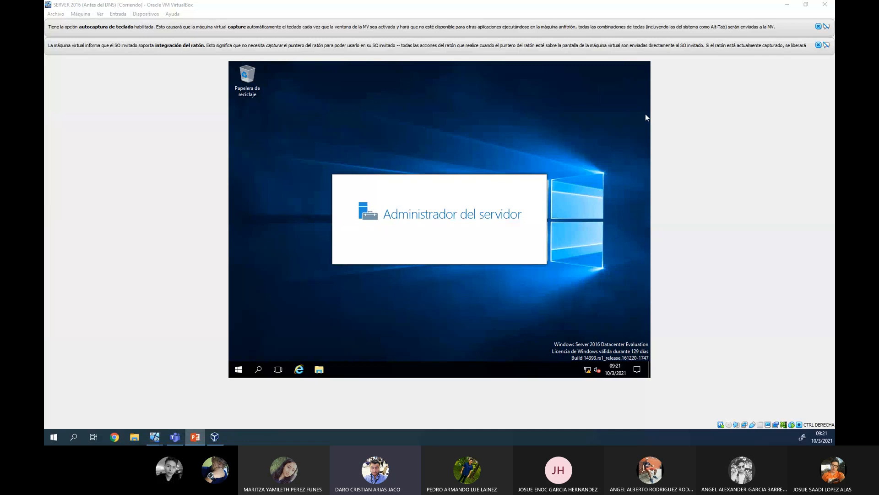
right_click(516, 86)
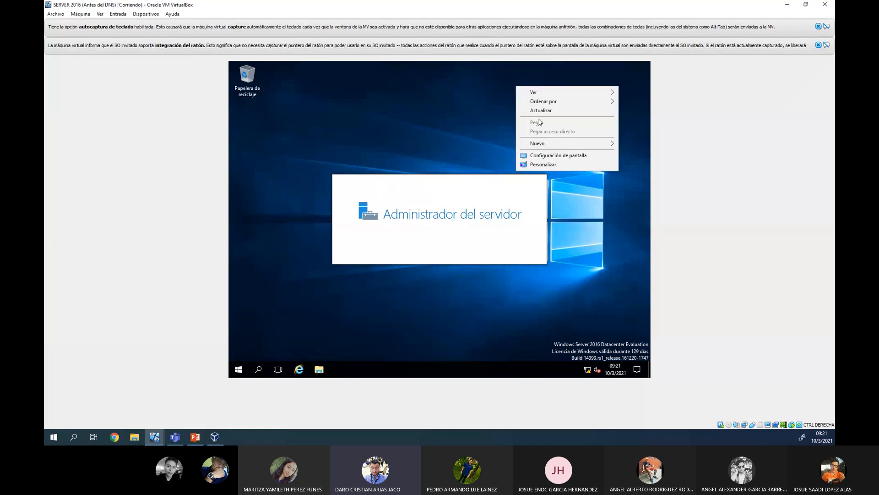
click(542, 112)
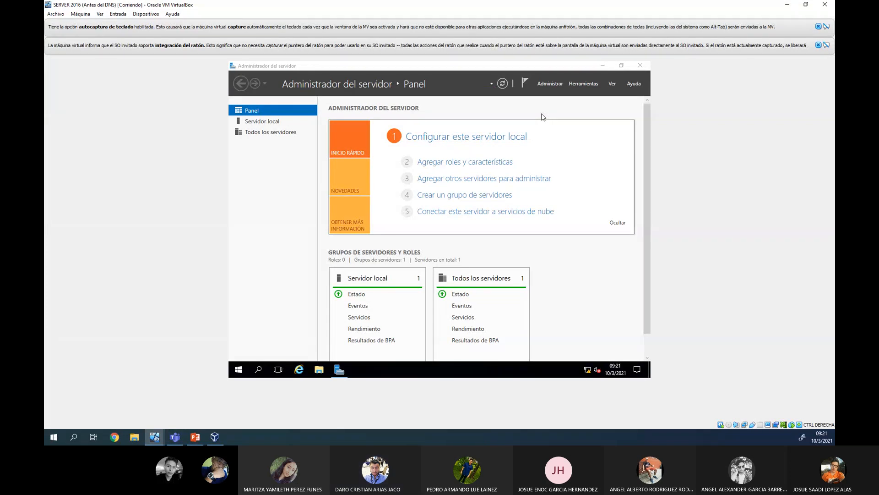
Open the DNS management console from the server administration tools
click(582, 86)
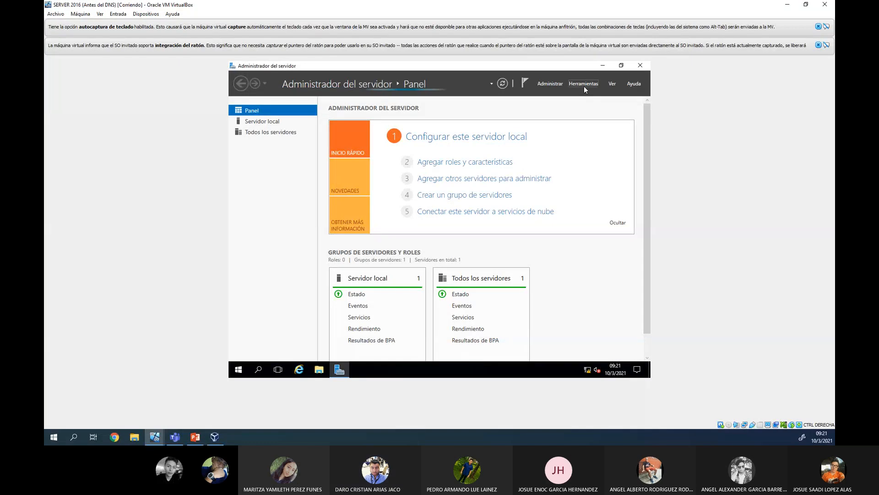
click(585, 89)
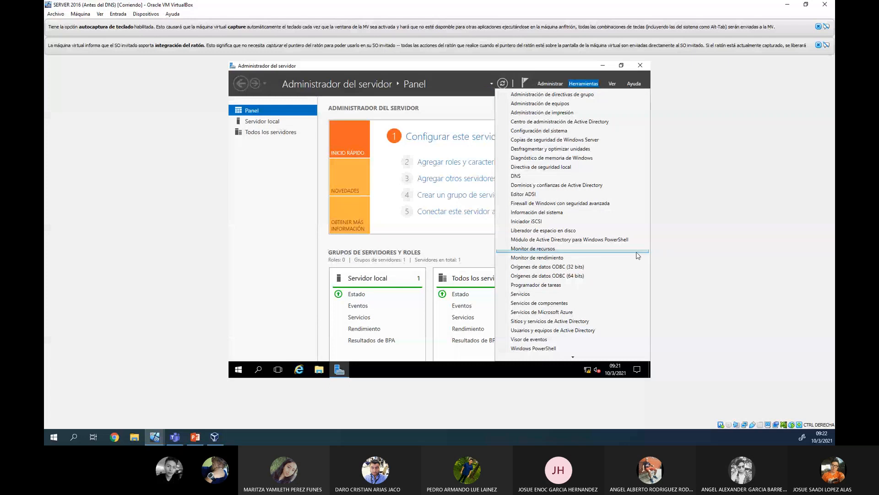
click(637, 251)
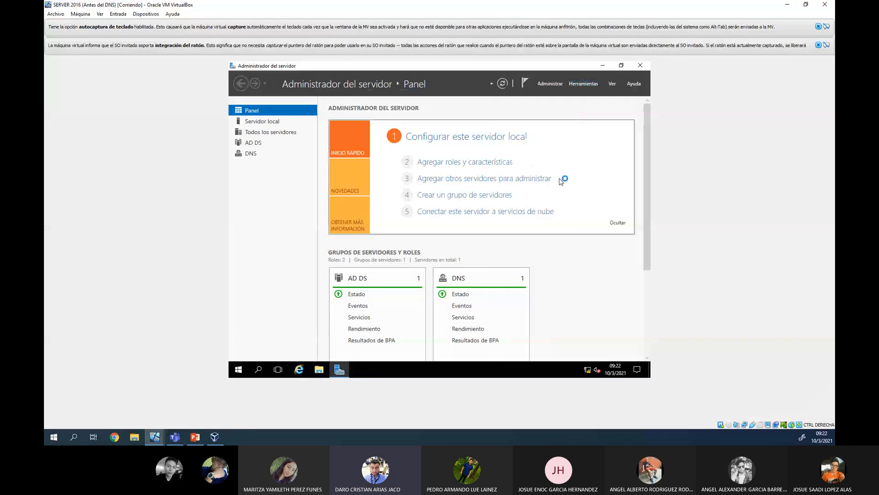
key(alt+Tab)
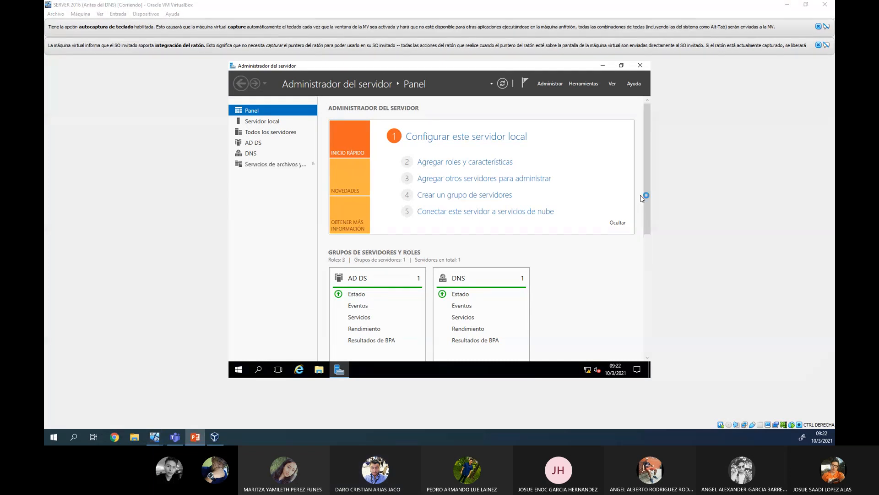
Expand SERVER2016 in the DNS tree and examine its forward lookup zones, including redes.local, and its reverse lookup zones
click(255, 105)
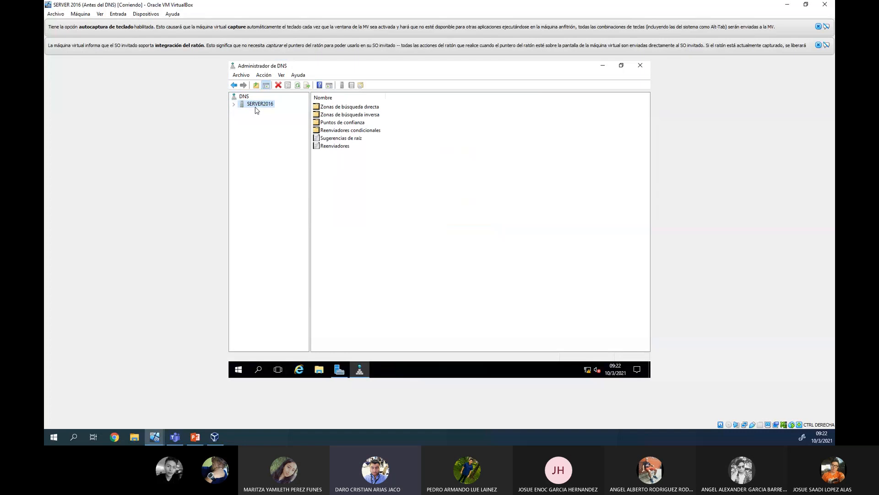
click(233, 105)
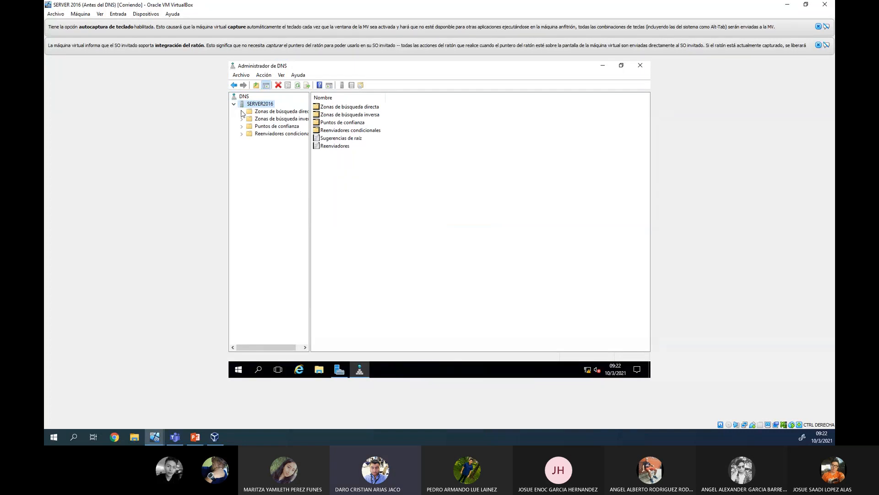
click(241, 112)
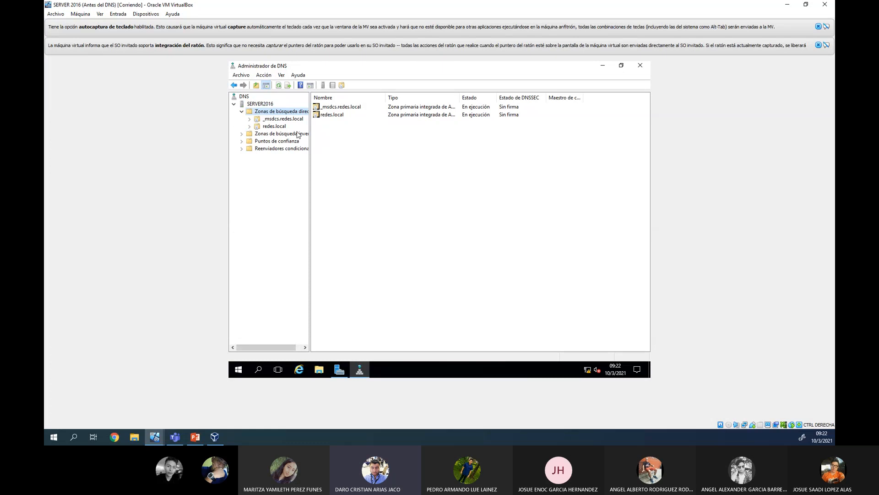
click(351, 117)
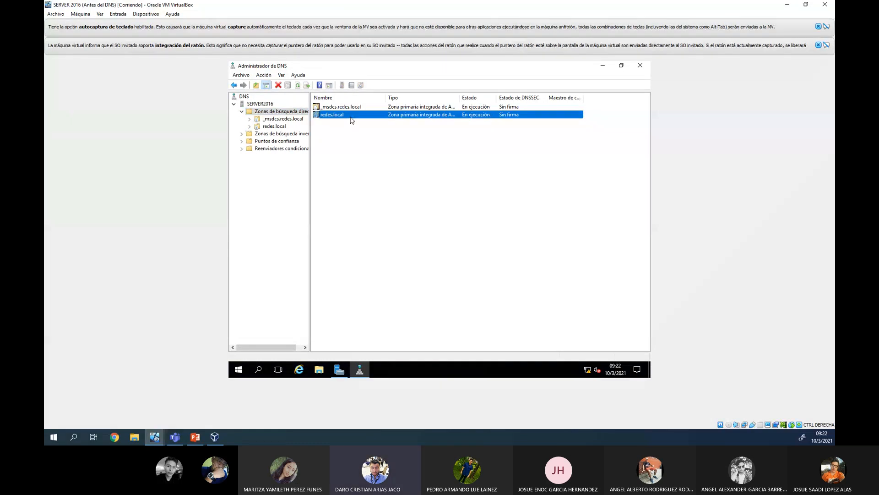
click(249, 131)
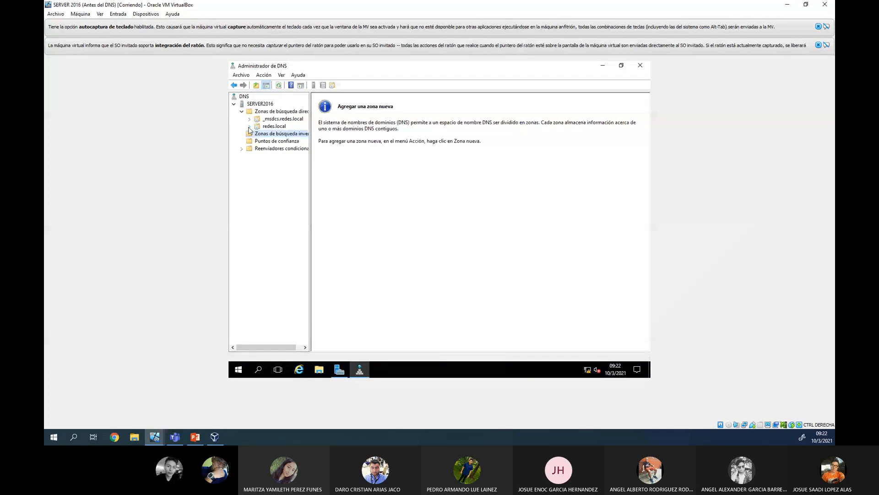
Expand the redes.local forward lookup zone, examine its _msdcs folder and host records, and collapse it
click(249, 127)
click(279, 133)
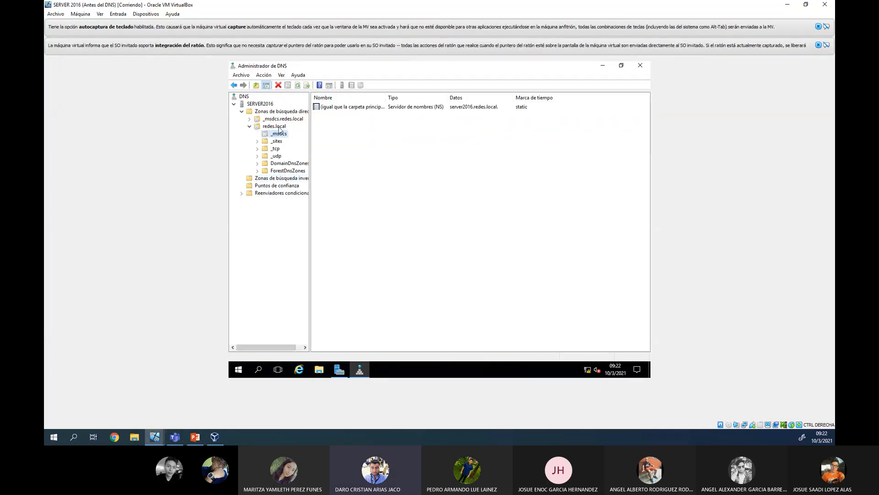
click(278, 127)
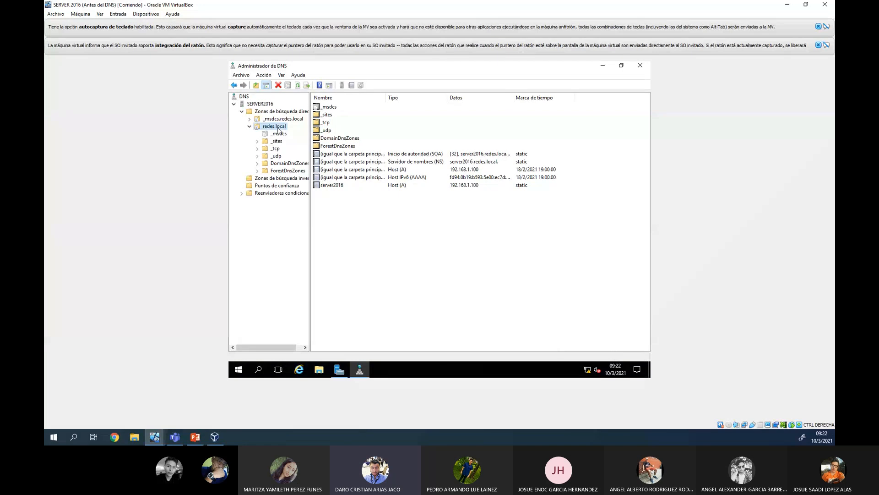
click(248, 127)
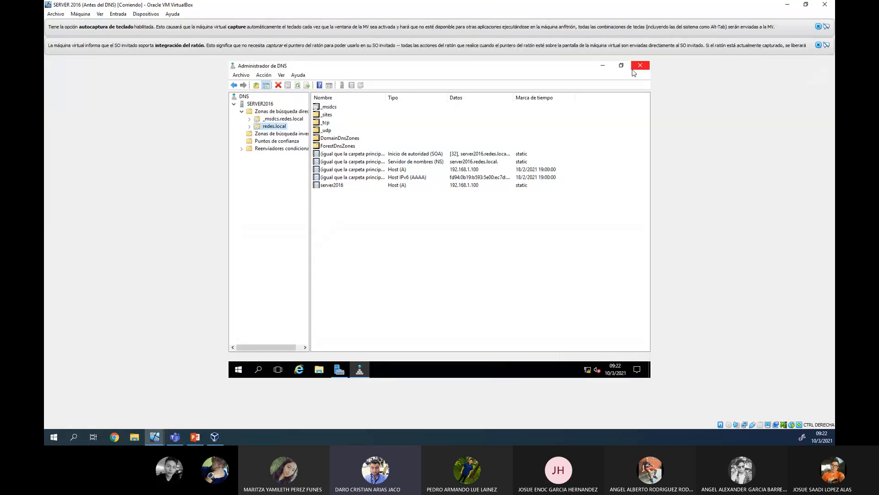
key(alt+Tab)
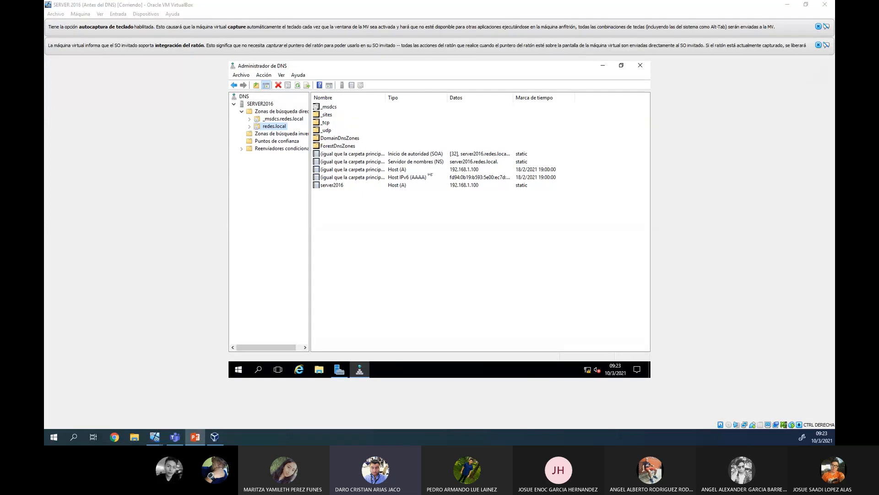
Start a new forward lookup zone as a primary zone stored in Active Directory
right_click(296, 111)
click(315, 115)
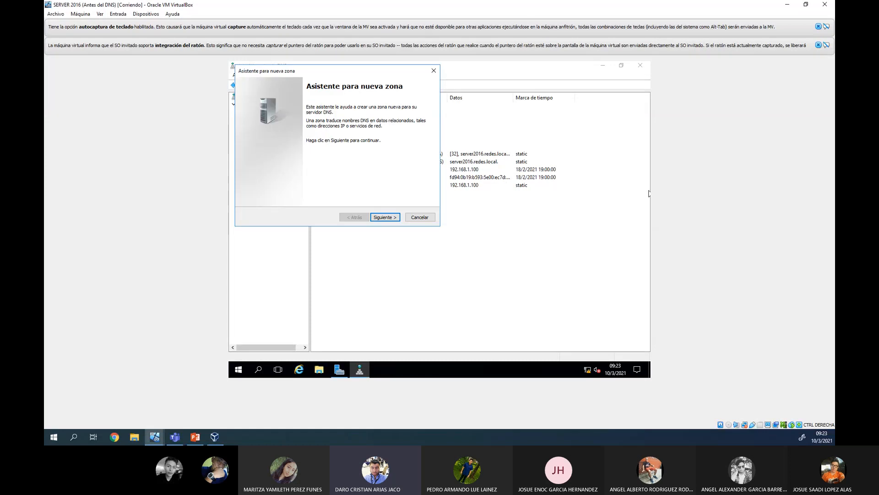
click(385, 217)
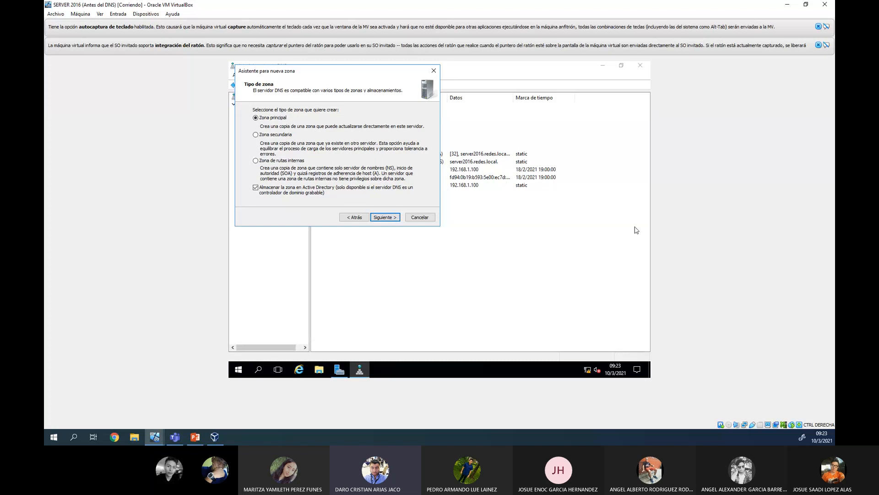
key(alt+Tab)
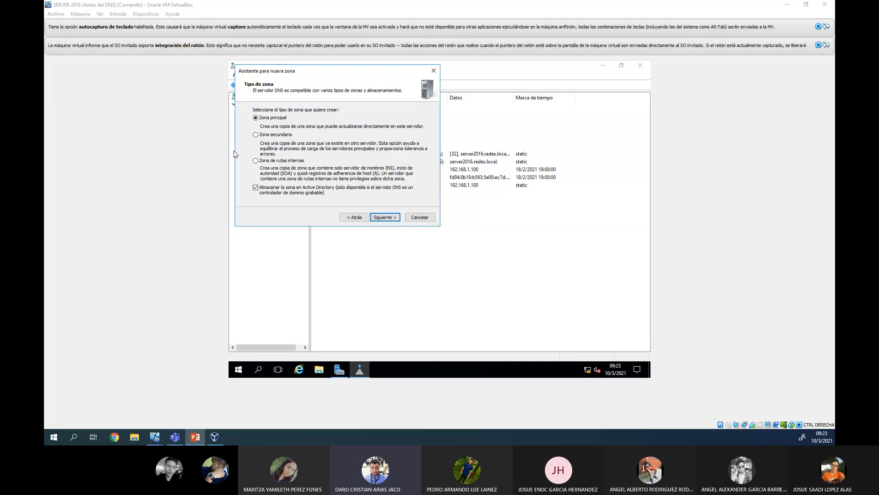
drag(303, 73, 376, 79)
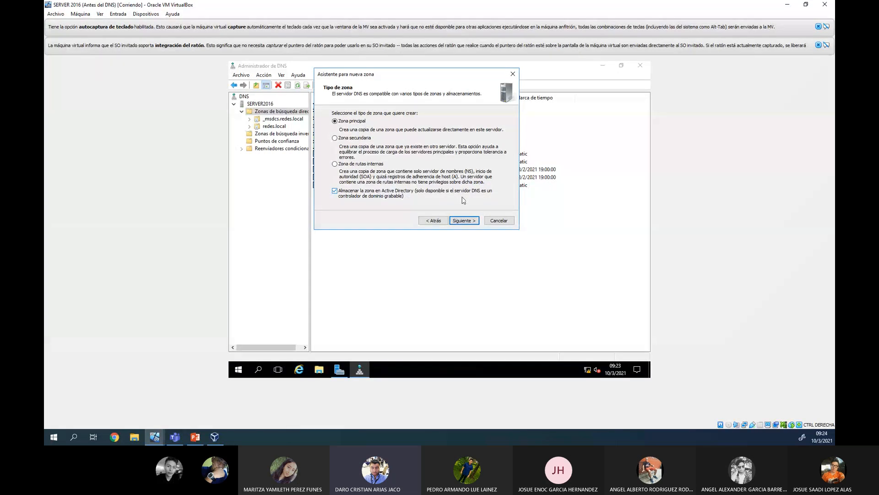
click(463, 221)
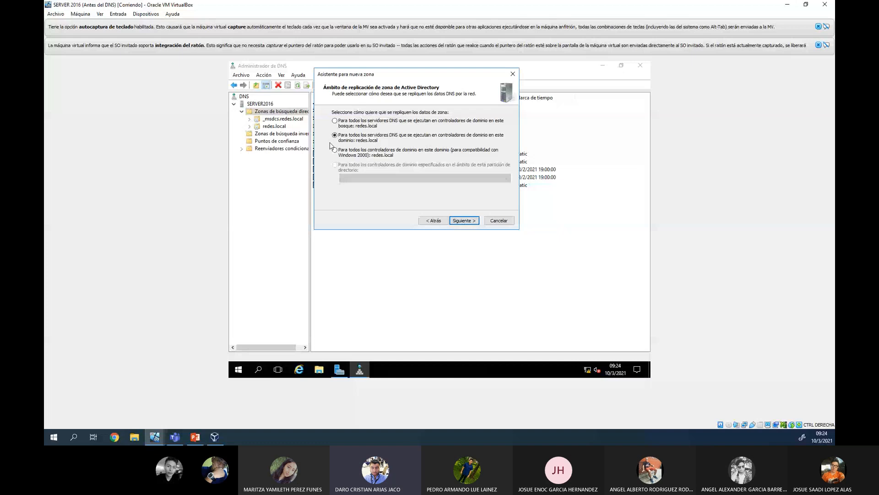
key(Return)
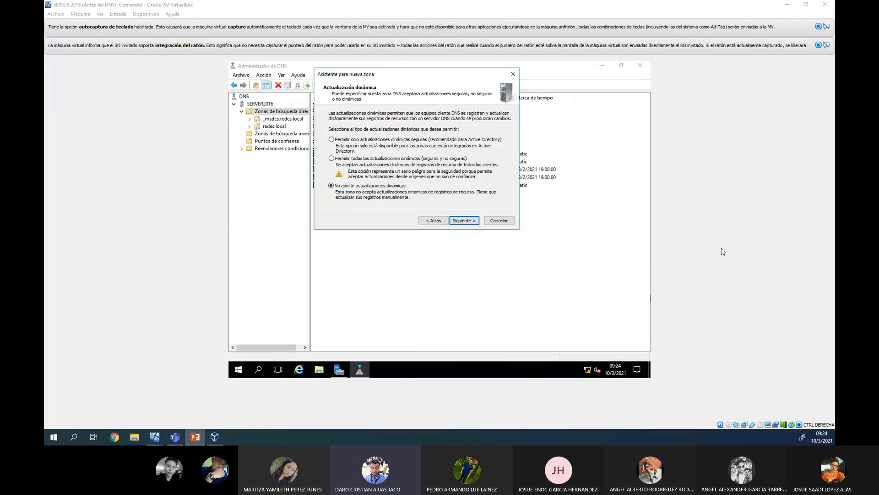
click(472, 220)
click(473, 220)
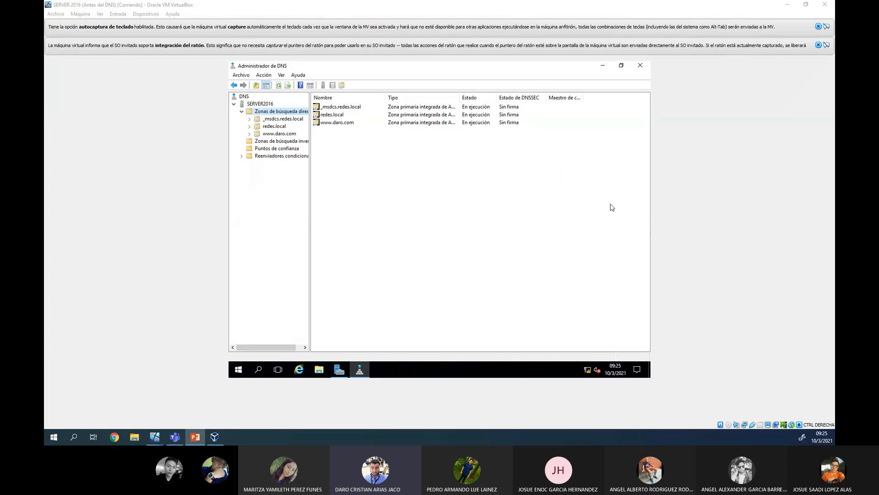
click(280, 134)
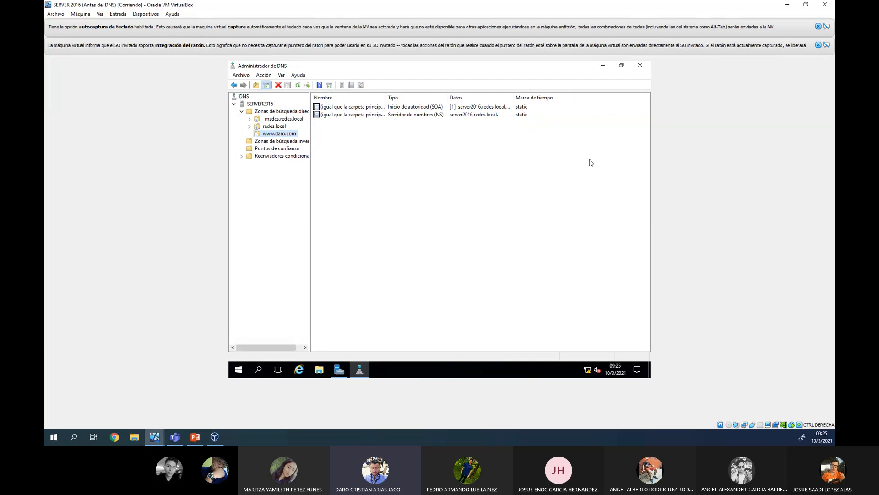
click(413, 109)
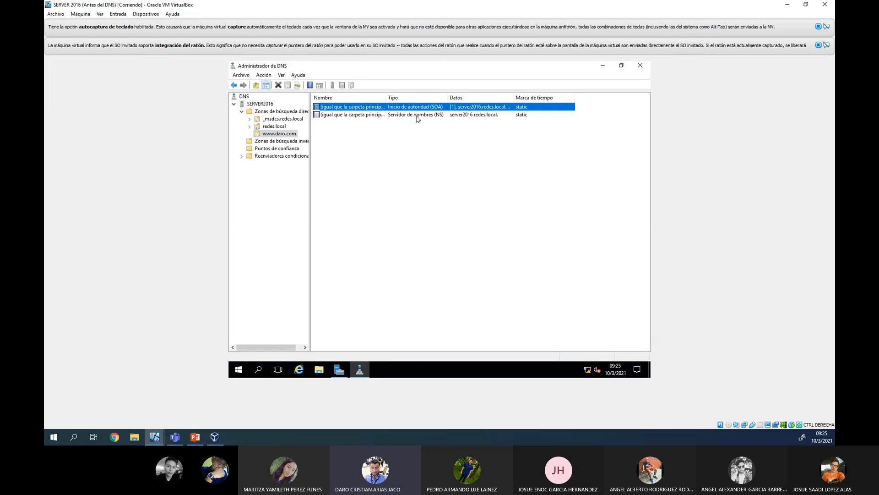
click(416, 115)
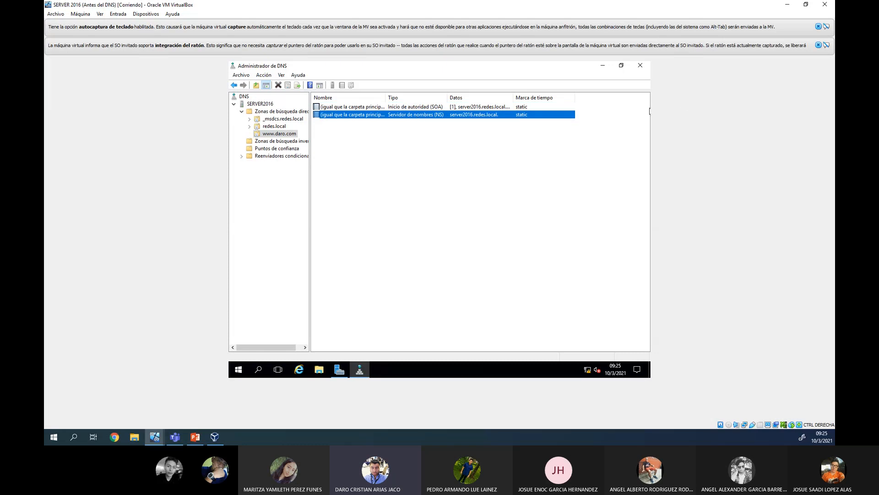
key(alt+Tab)
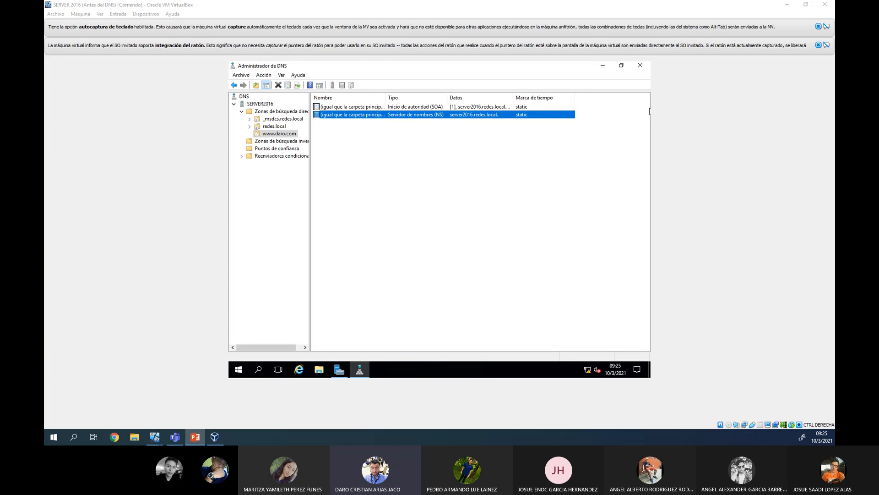
click(277, 143)
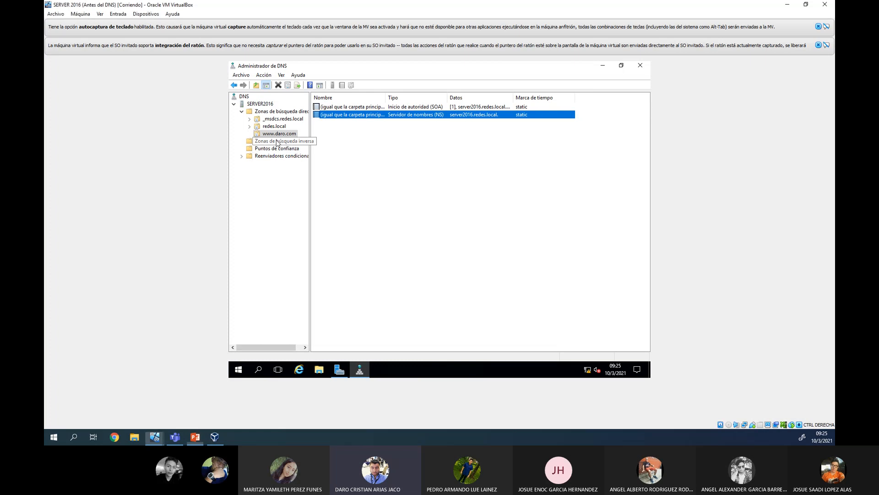
right_click(277, 142)
click(291, 145)
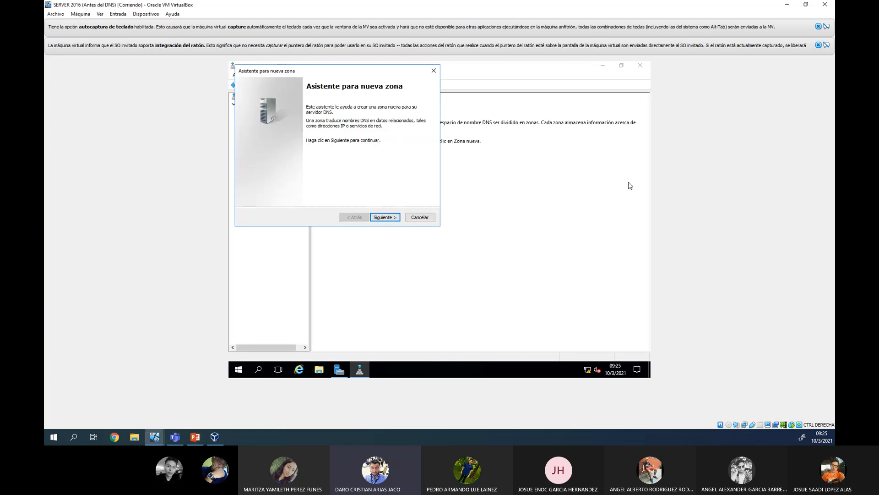
key(alt+Tab)
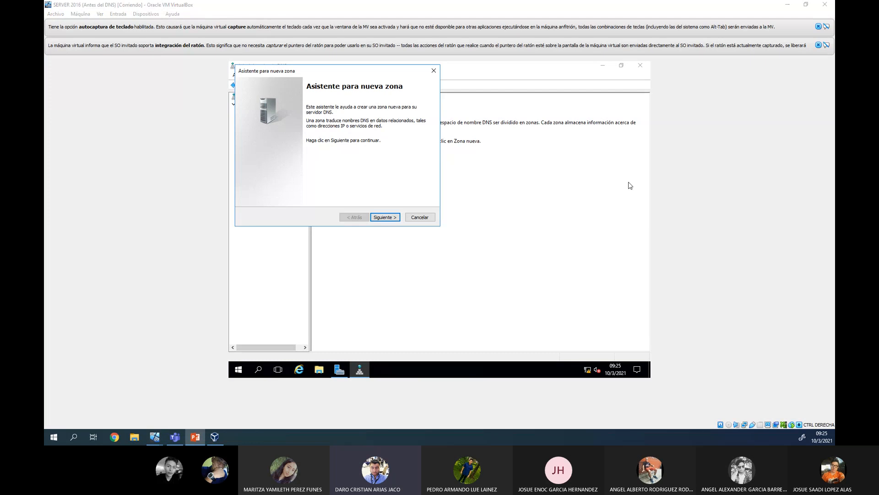
click(396, 216)
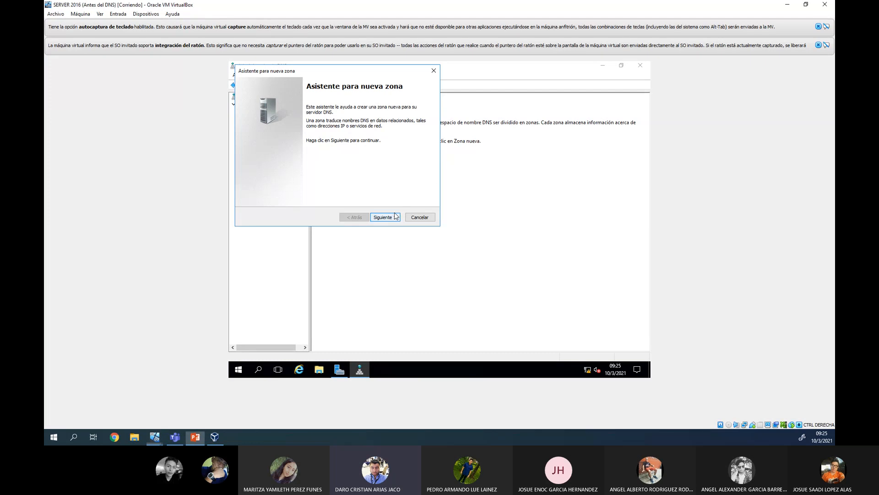
click(395, 216)
click(430, 217)
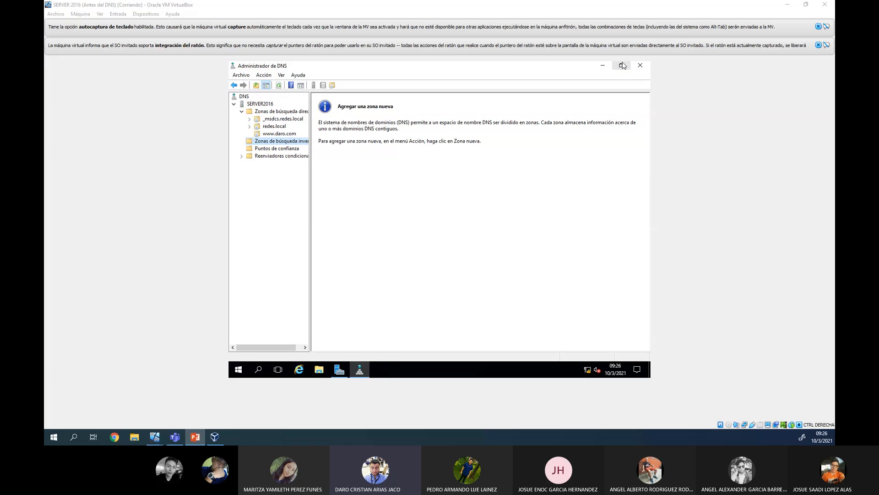
Start a new reverse lookup zone as a primary zone stored in Active Directory
right_click(284, 145)
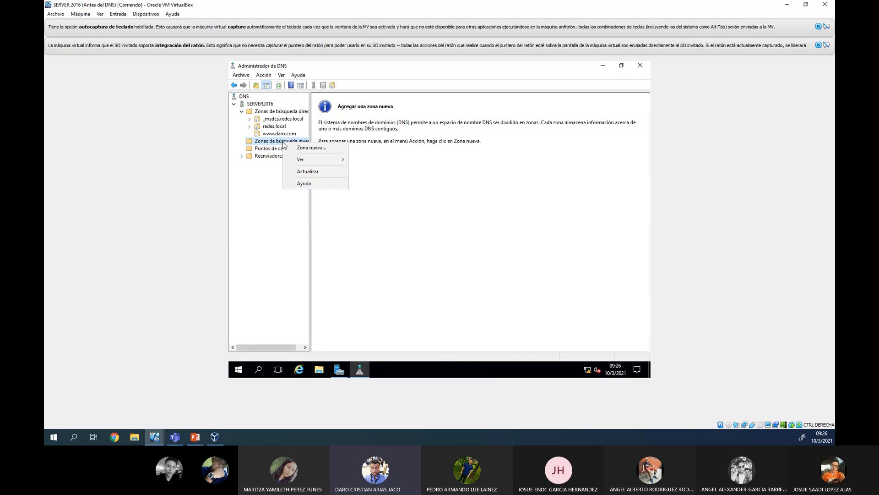
click(341, 151)
click(386, 218)
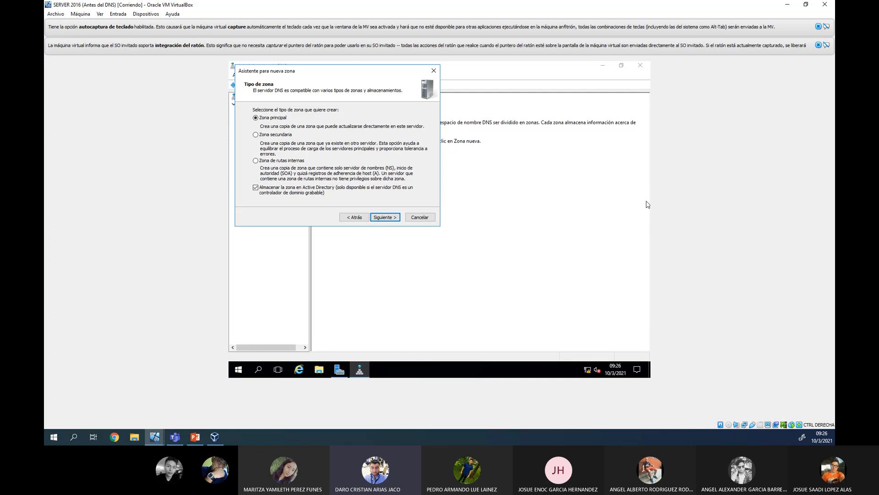
key(alt+Tab)
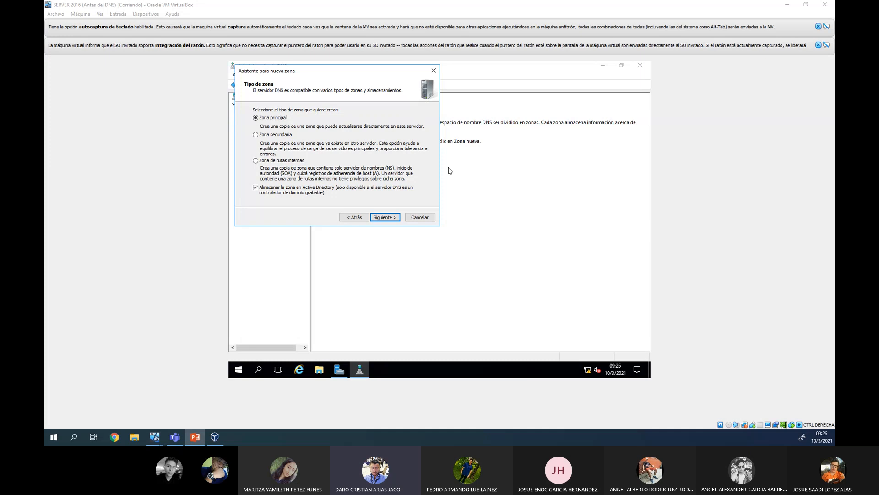
click(384, 218)
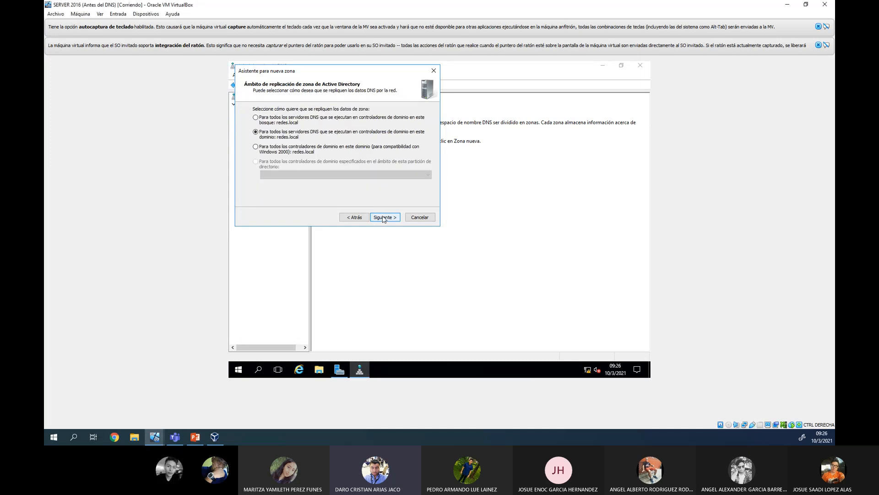
Replicate the reverse zone to all DNS servers in the redes.local domain and choose an IPv4 reverse lookup zone
click(384, 218)
click(387, 217)
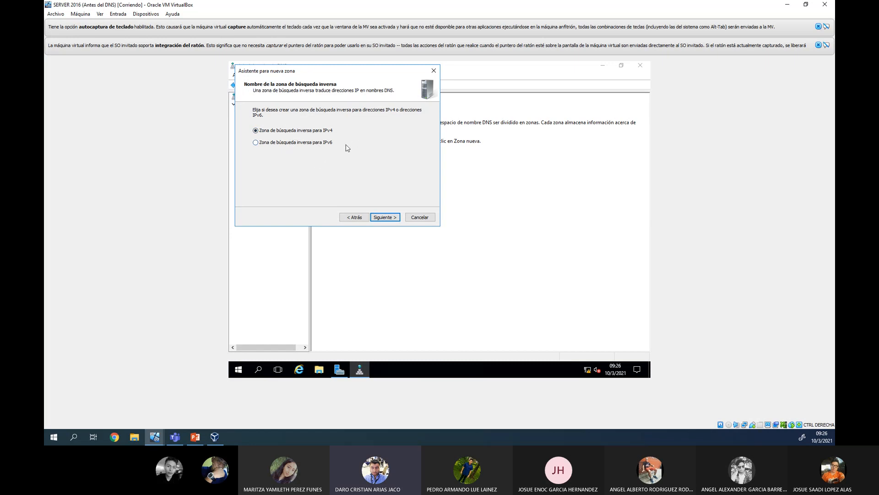
click(382, 217)
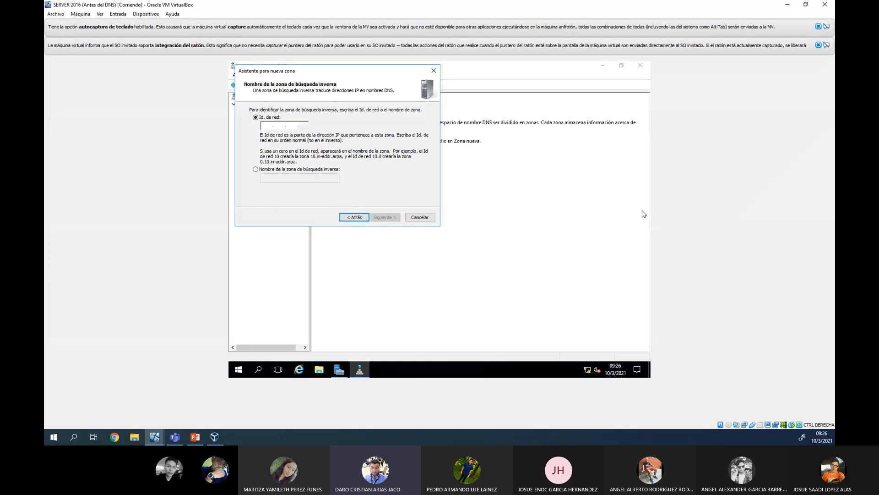
Set the reverse lookup zone's network ID to 192.168.1
key(alt+Tab)
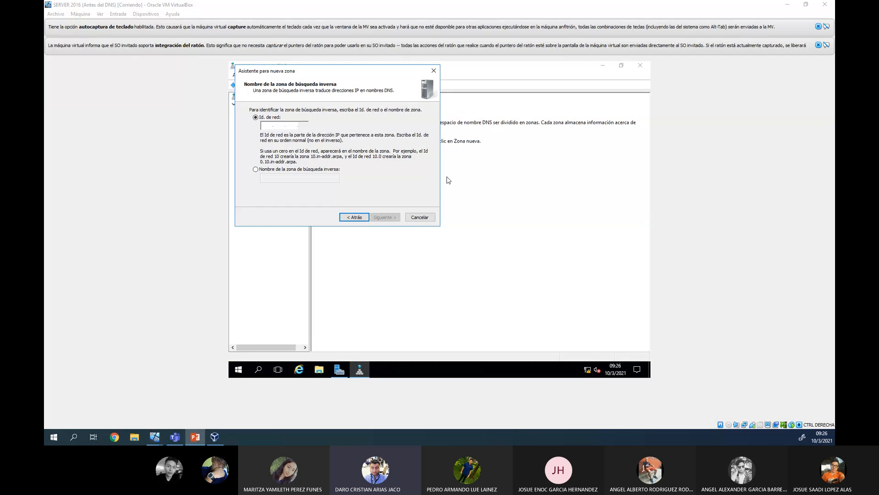
click(270, 126)
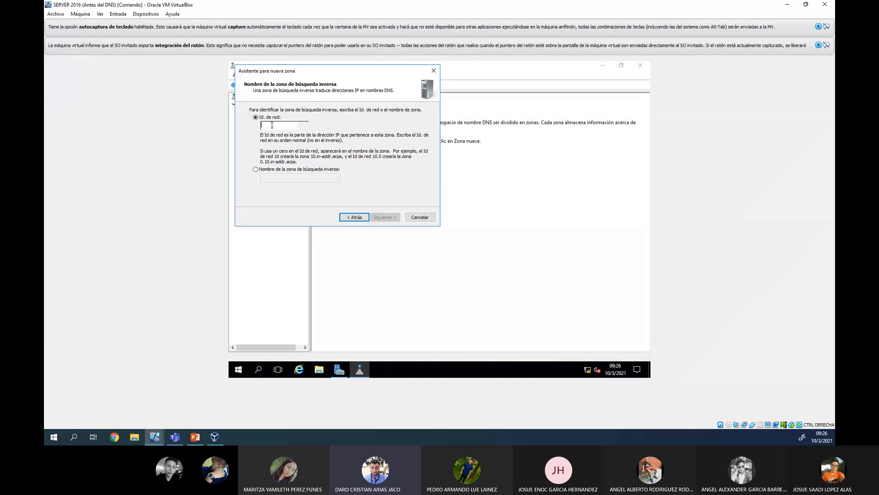
text(192.163.)
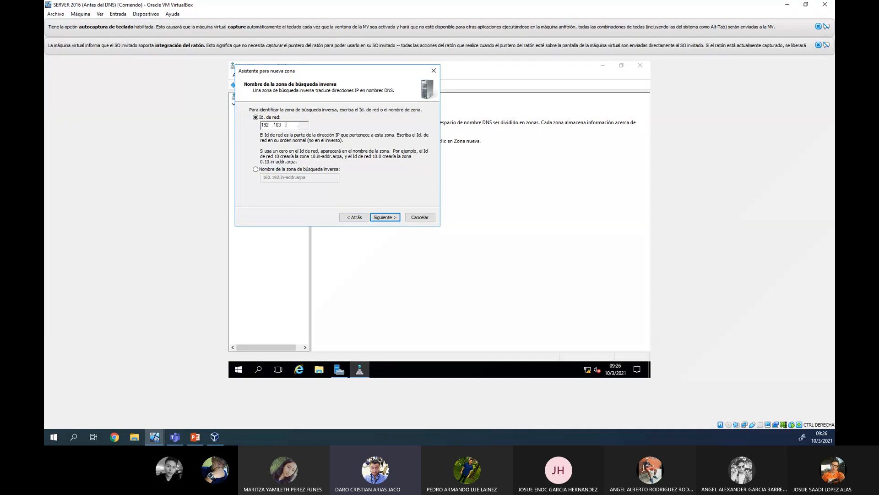
key(BackSpace)
text(8.1)
click(386, 217)
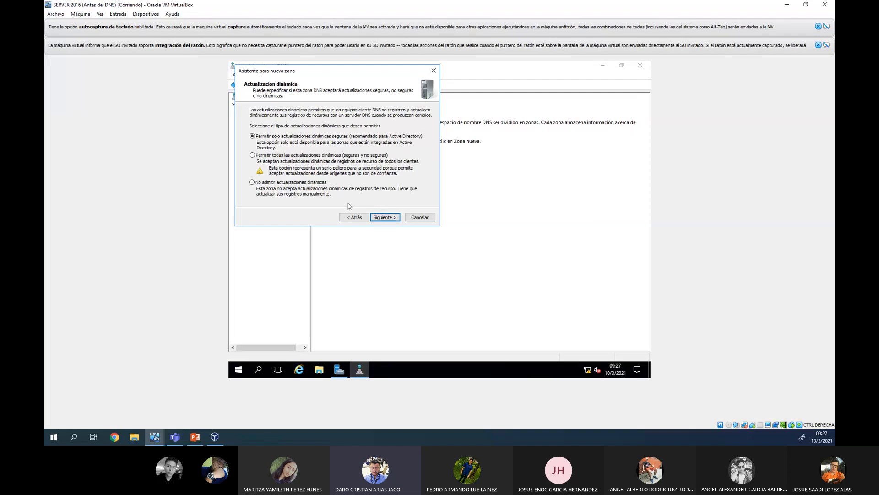
Disallow dynamic updates for the reverse lookup zone and finish creating it
click(277, 183)
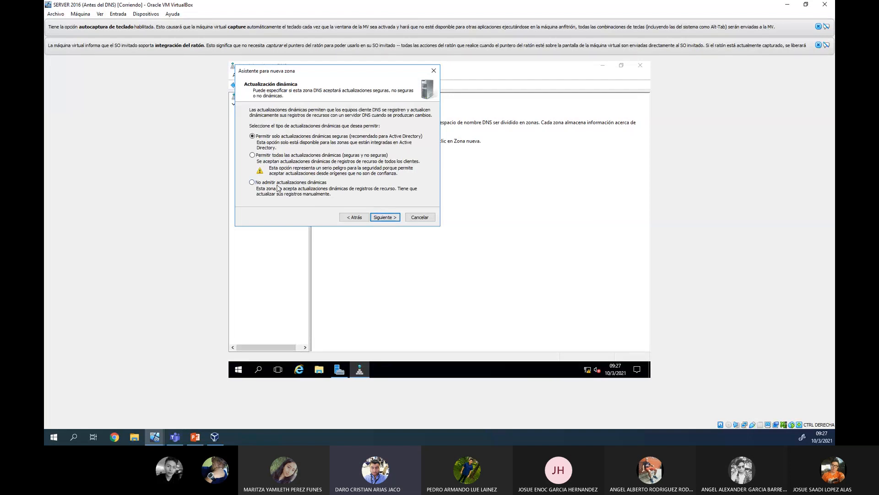
click(391, 217)
click(387, 217)
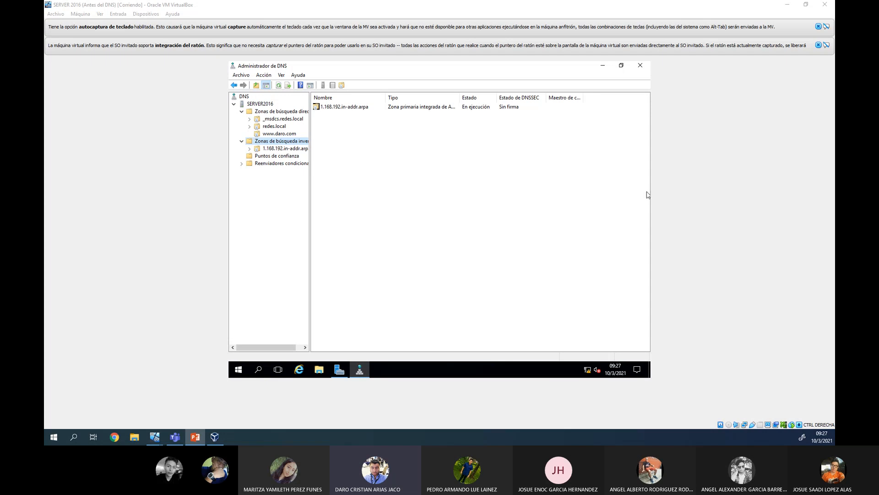
Examine the SOA and NS records of the 1.168.192.in-addr.arpa reverse zone
click(253, 149)
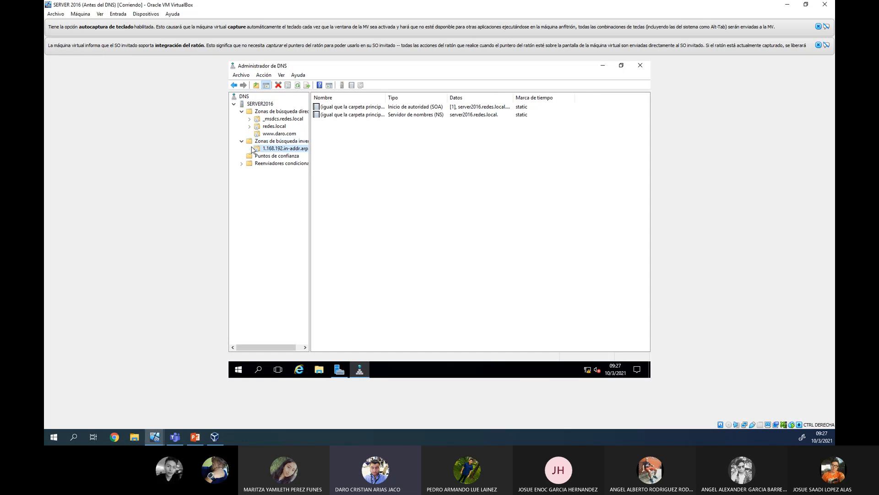
click(392, 108)
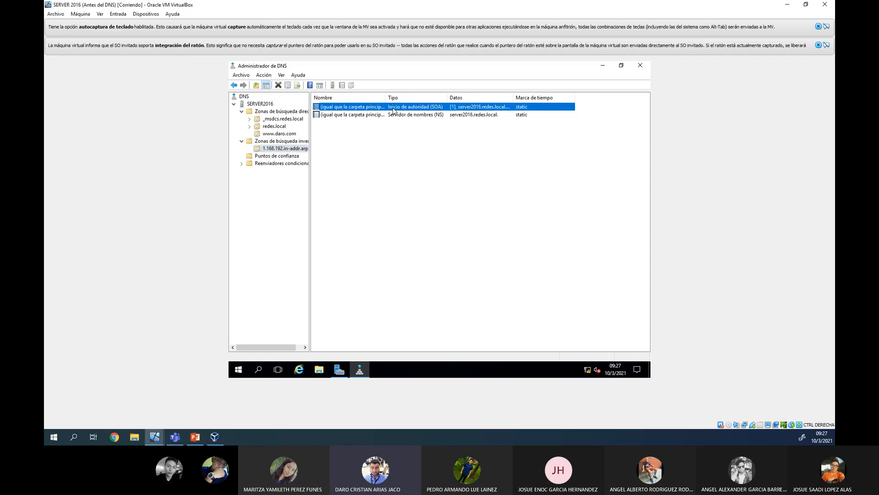
click(402, 115)
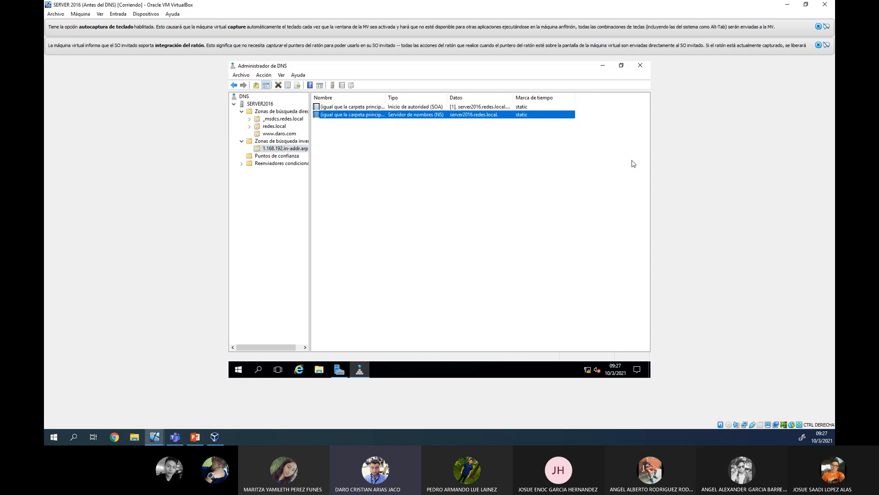
key(alt+Tab)
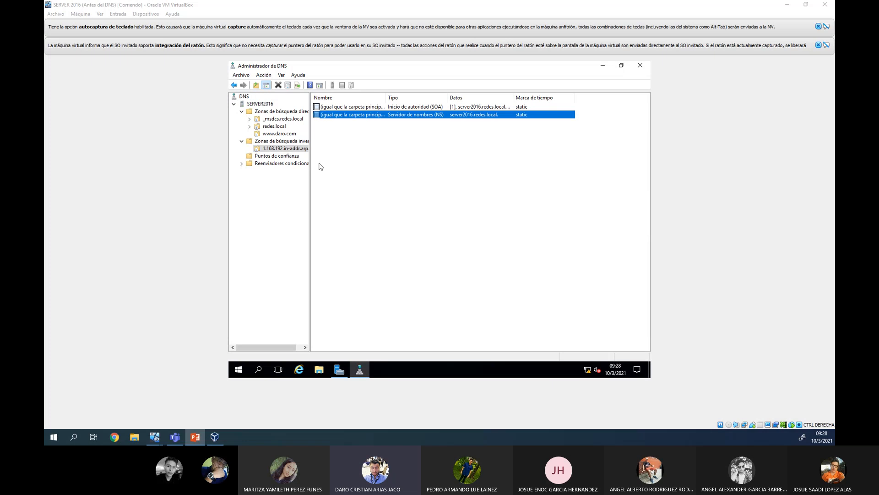
click(276, 141)
click(283, 134)
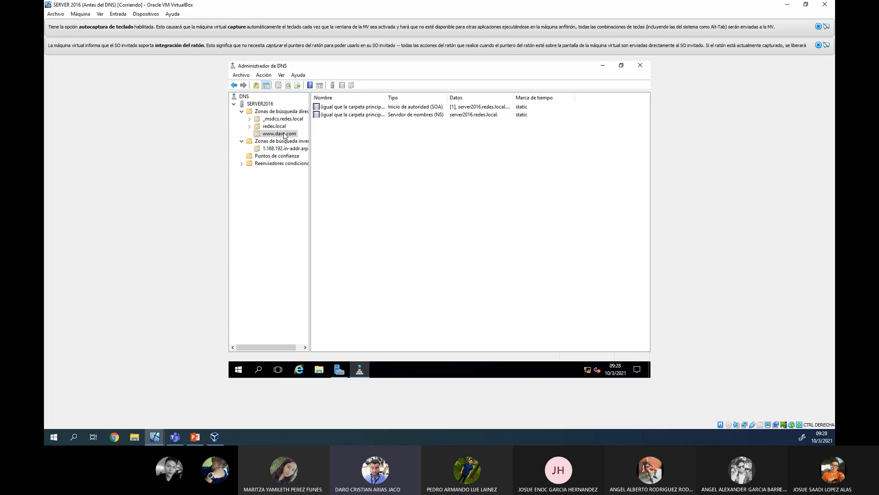
click(292, 112)
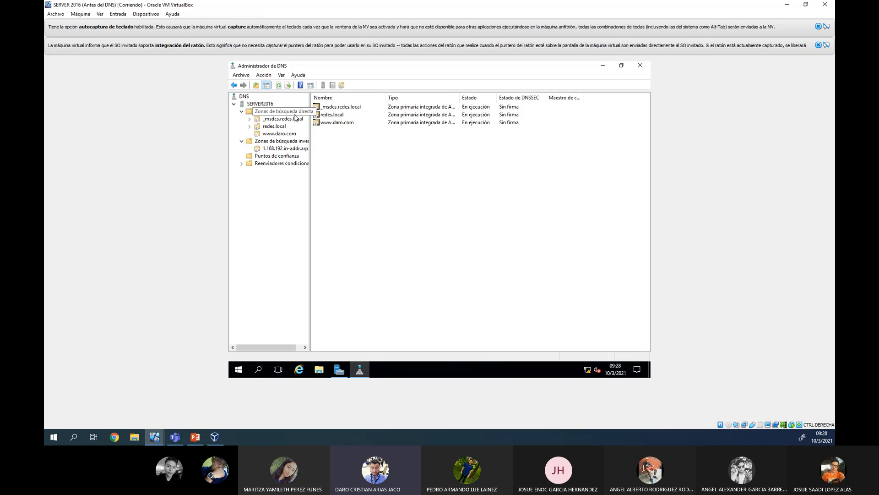
right_click(295, 116)
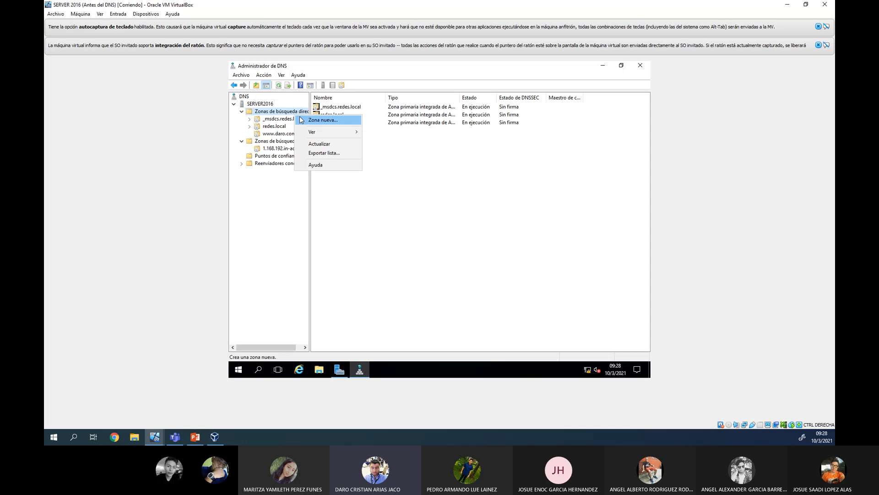
click(284, 117)
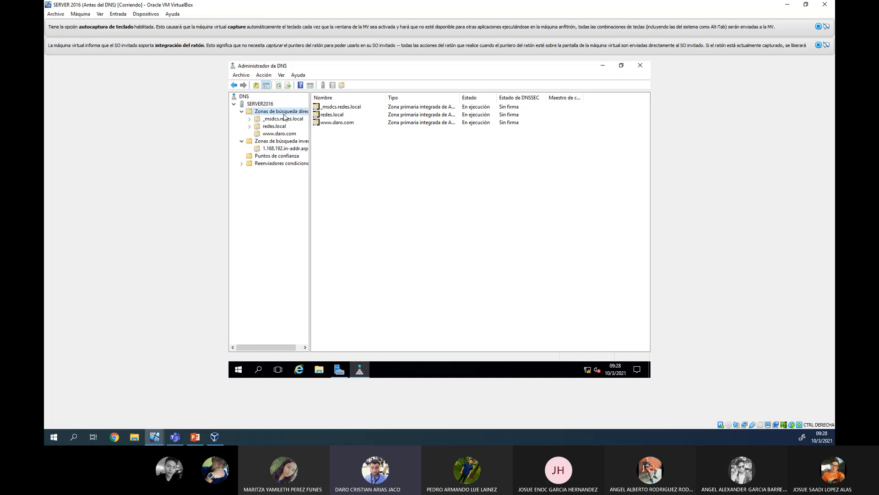
click(264, 137)
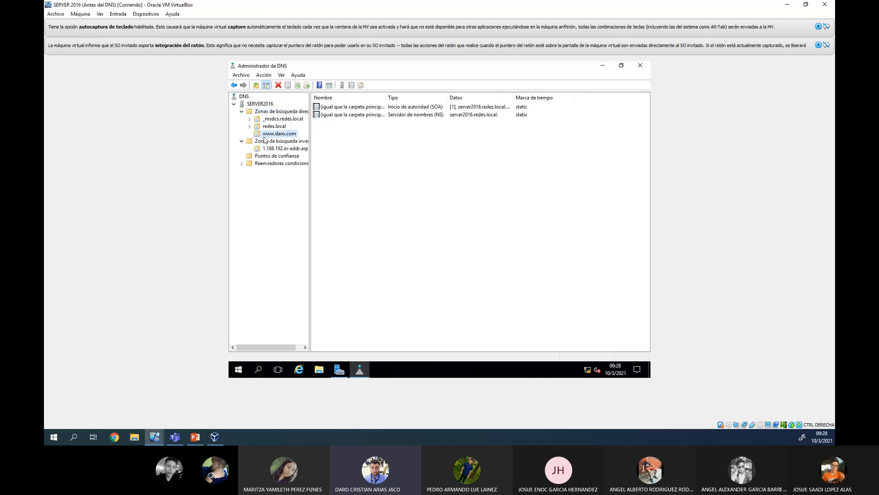
right_click(264, 137)
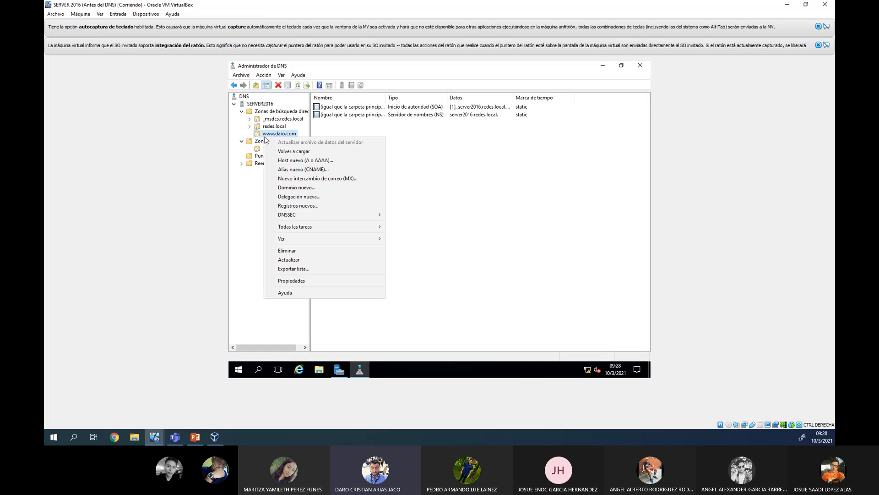
click(302, 160)
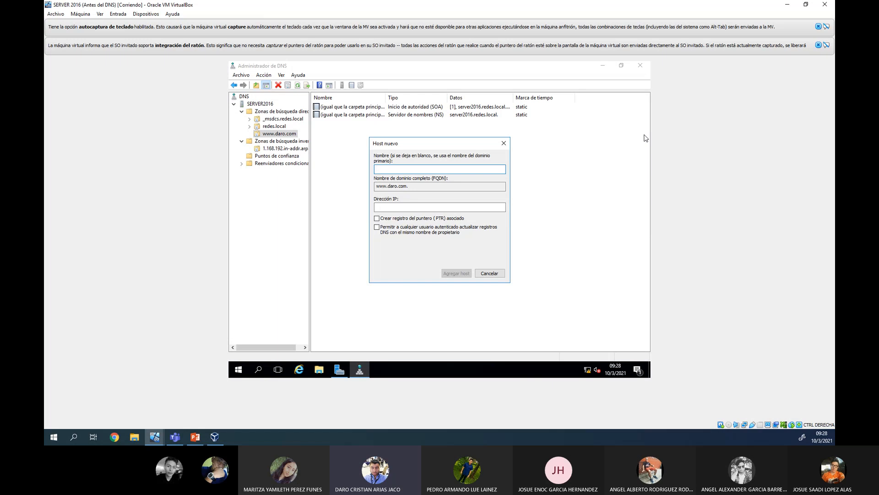
key(alt+Tab)
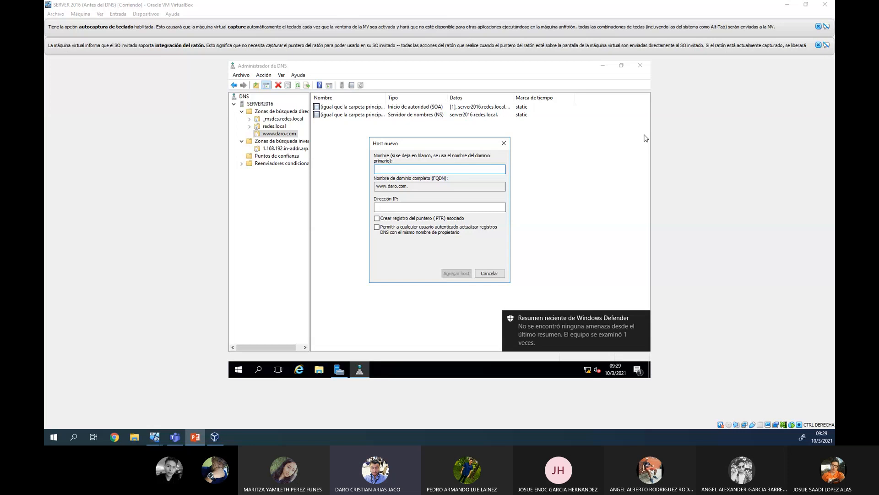
click(416, 207)
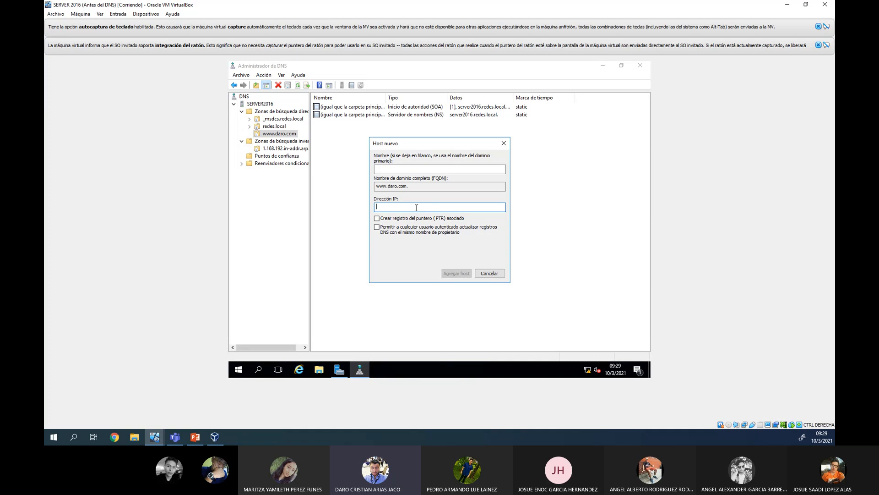
click(412, 219)
click(411, 206)
text(.10.100)
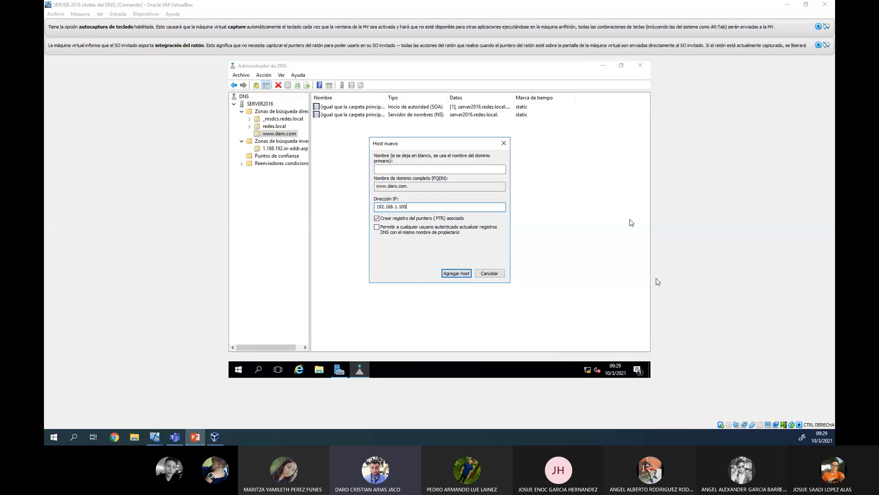
click(452, 273)
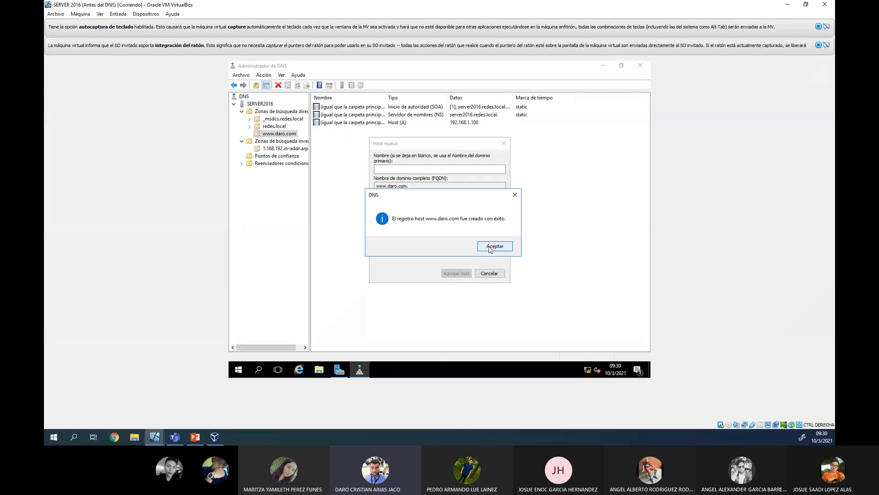
click(490, 248)
click(491, 273)
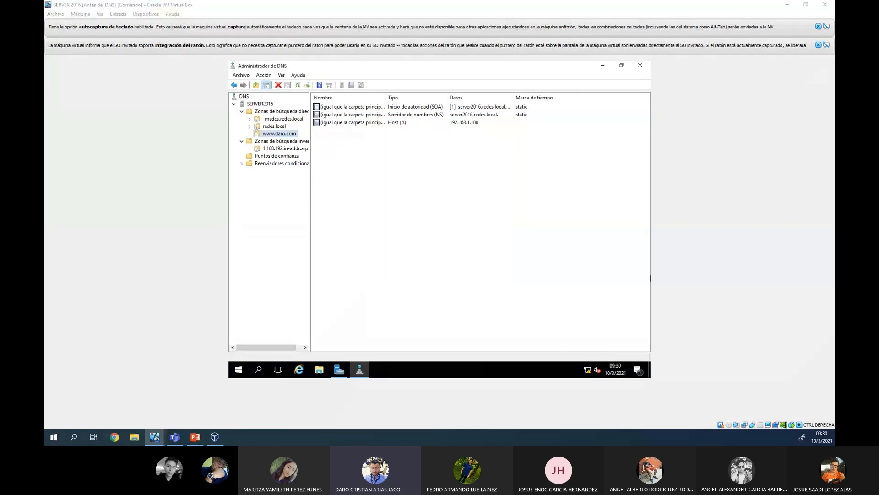
click(195, 437)
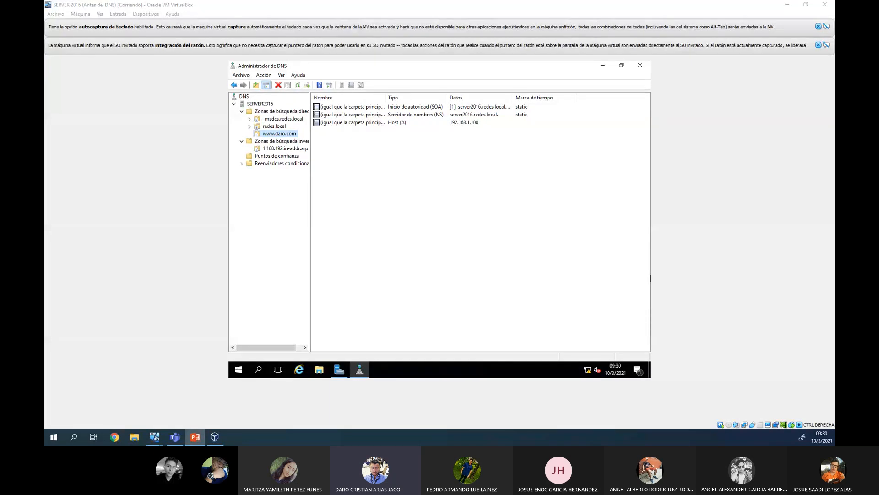
right_click(346, 123)
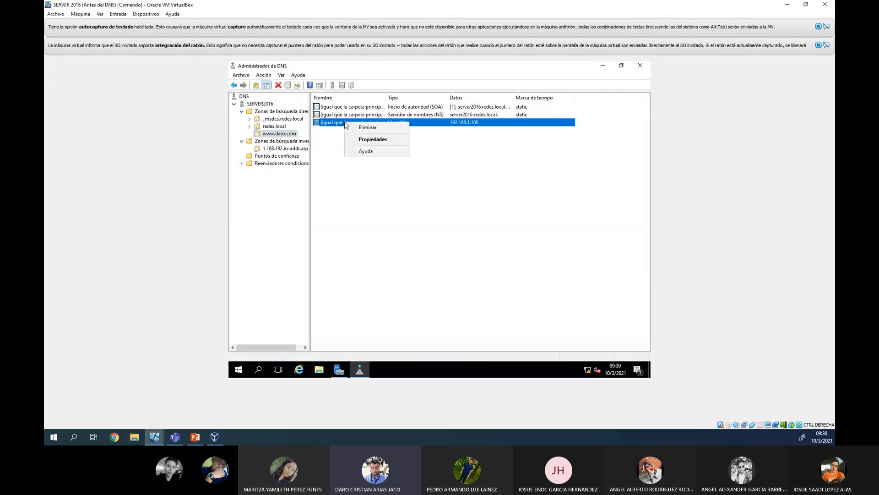
click(384, 139)
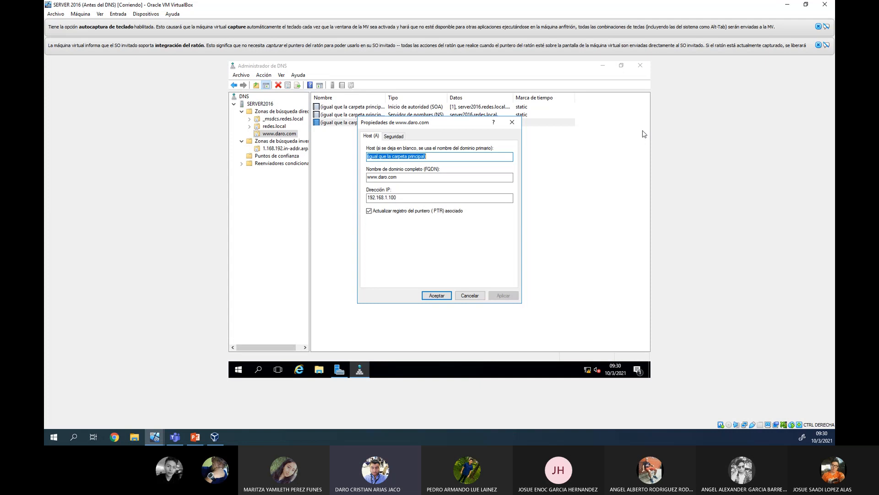
key(alt+Tab)
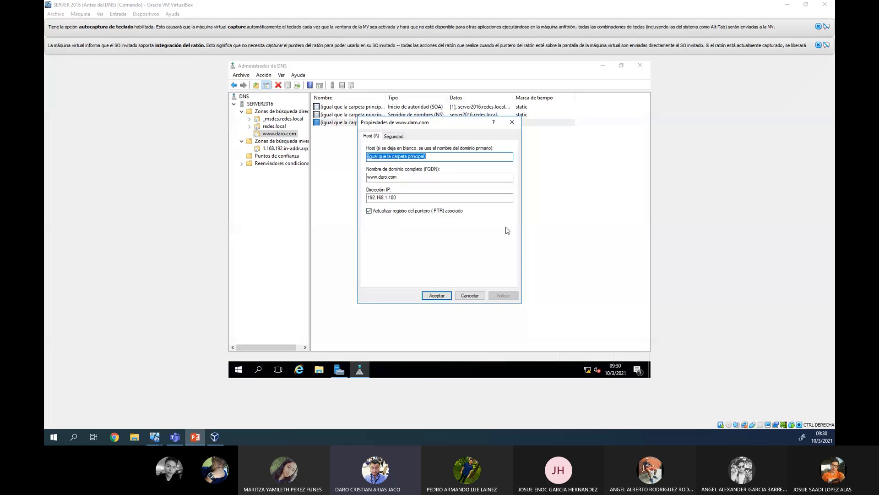
click(441, 296)
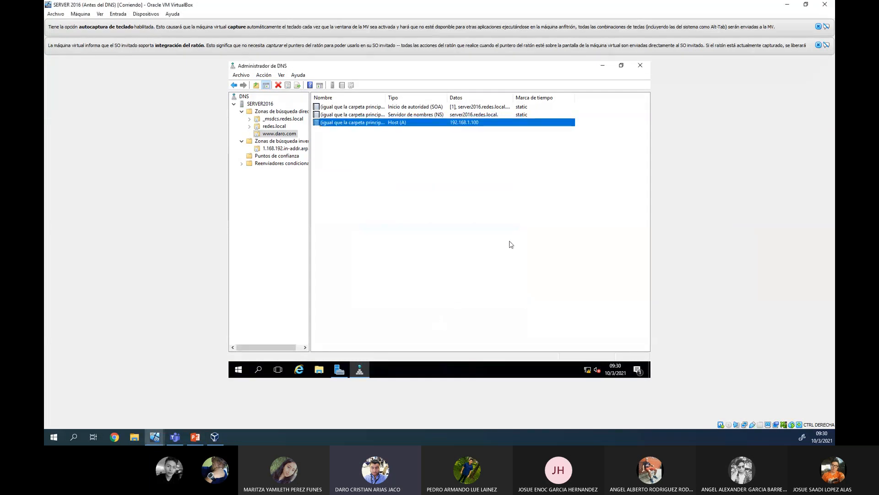
click(498, 252)
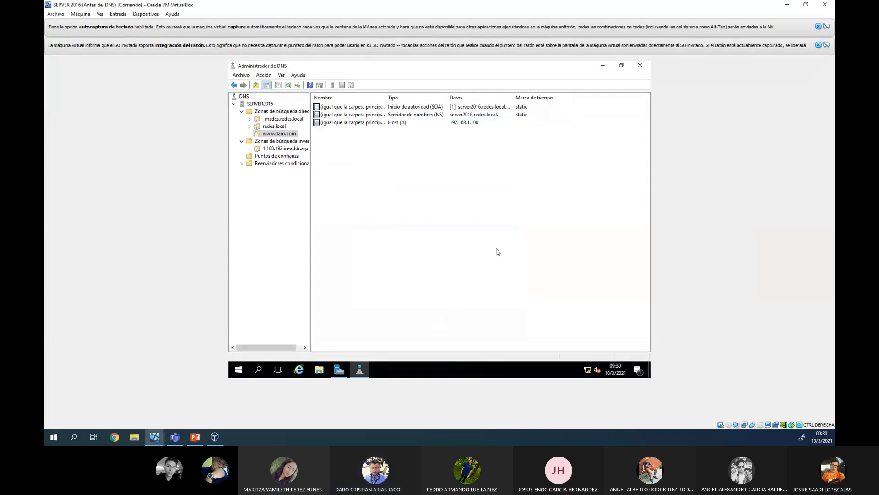
Find cmd and open a Command Prompt on the server
click(239, 366)
click(238, 364)
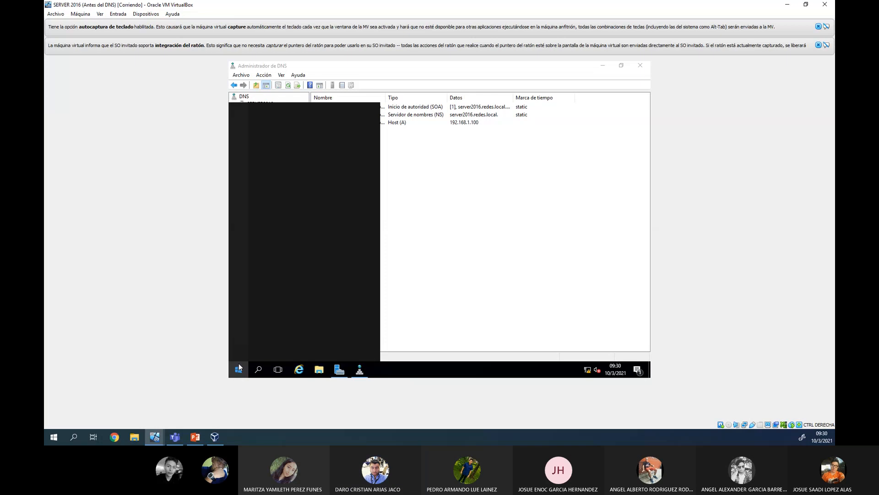
text(c)
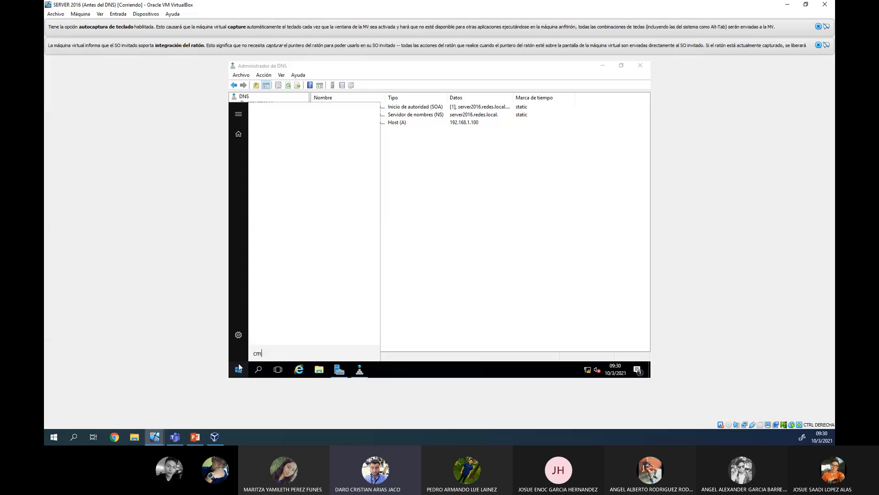
text(md)
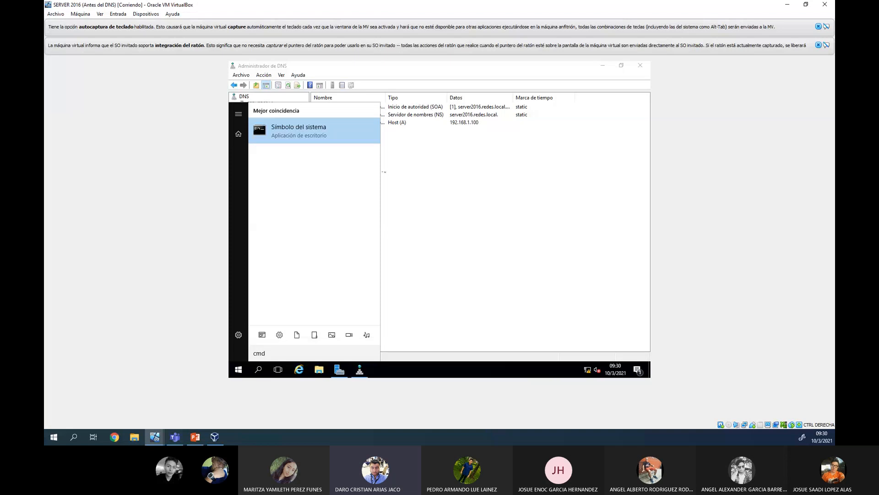
key(Return)
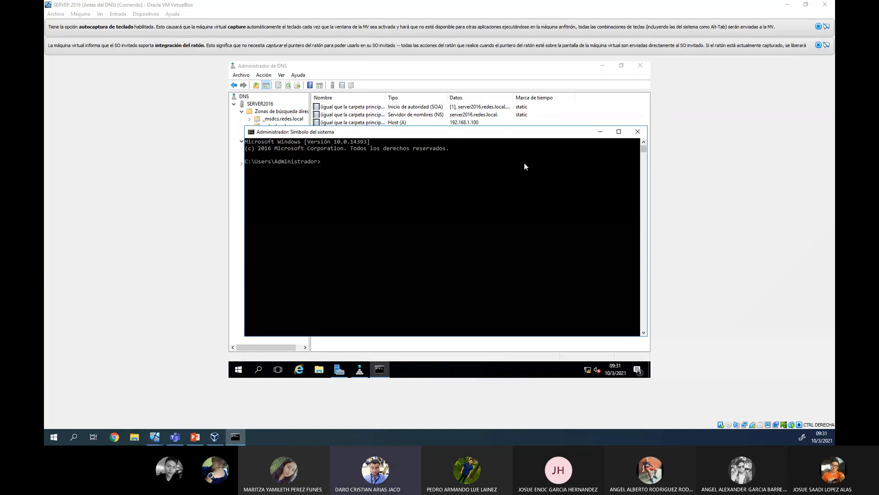
click(388, 187)
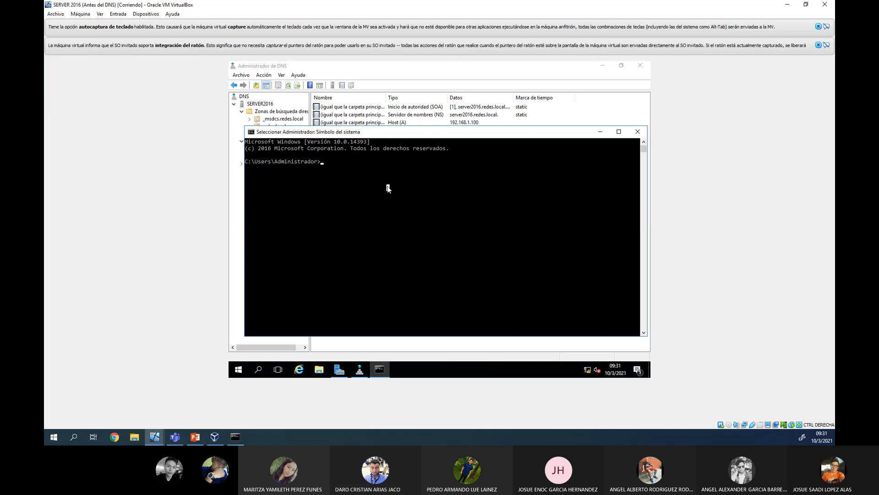
text(nsloo)
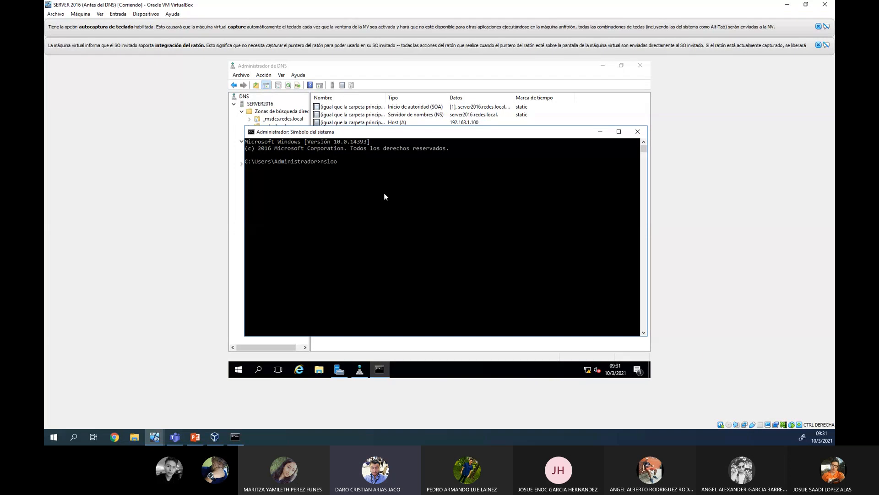
text(kup)
key(Return)
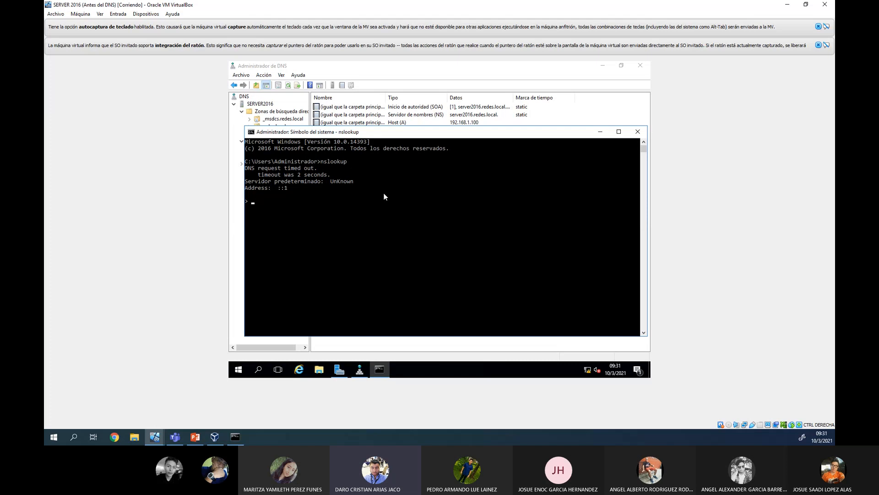
text(www.daro.com)
key(Return)
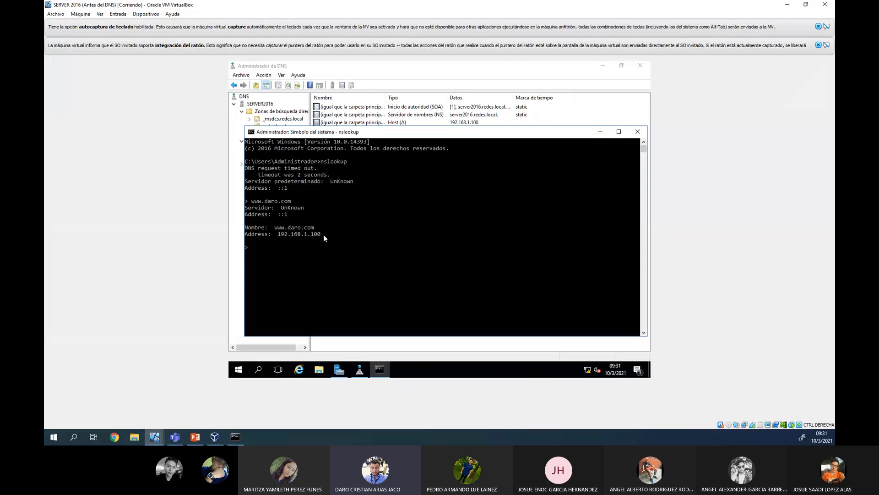
drag(323, 235, 271, 234)
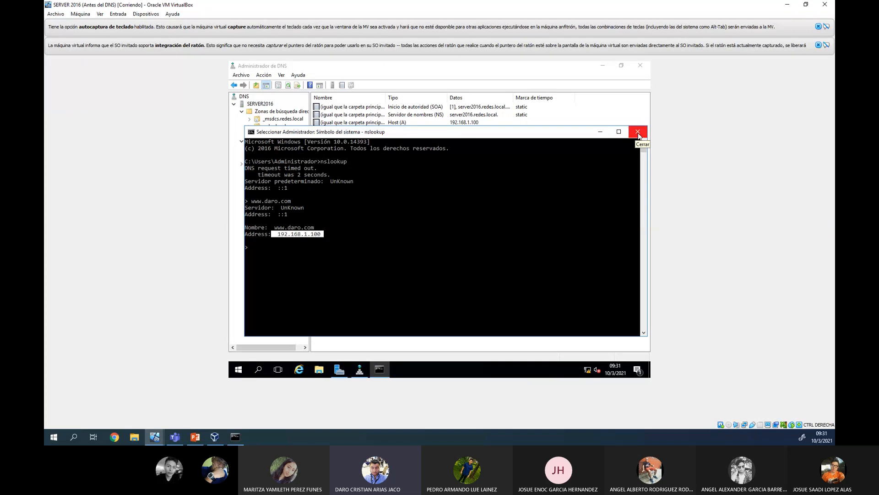
click(639, 134)
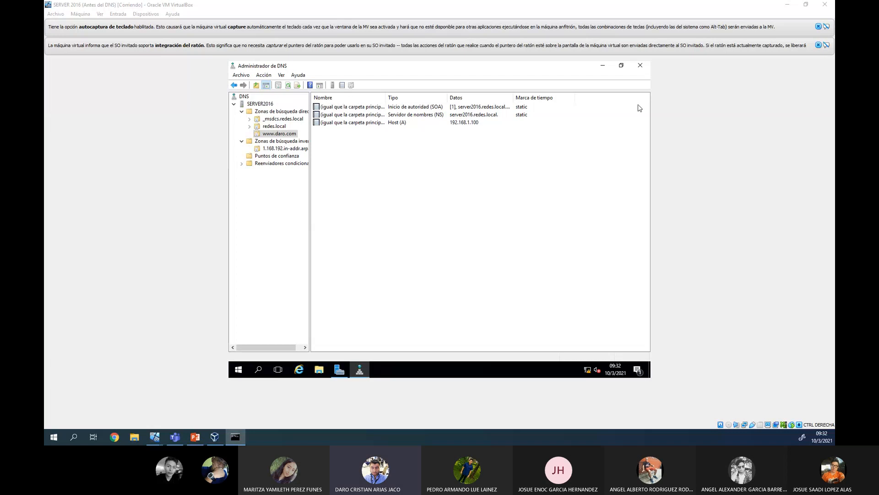
Switch to the CLIENTE WINDOWS 10 virtual machine and maximize its window
key(alt+Tab)
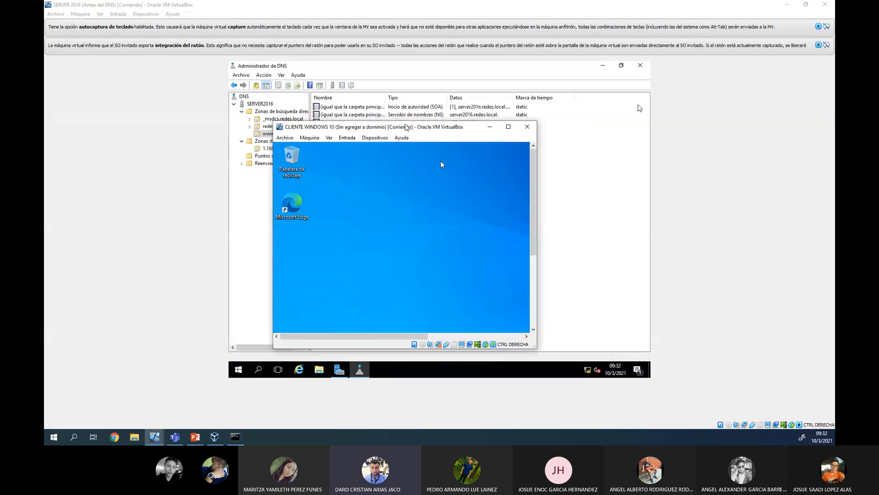
double_click(405, 127)
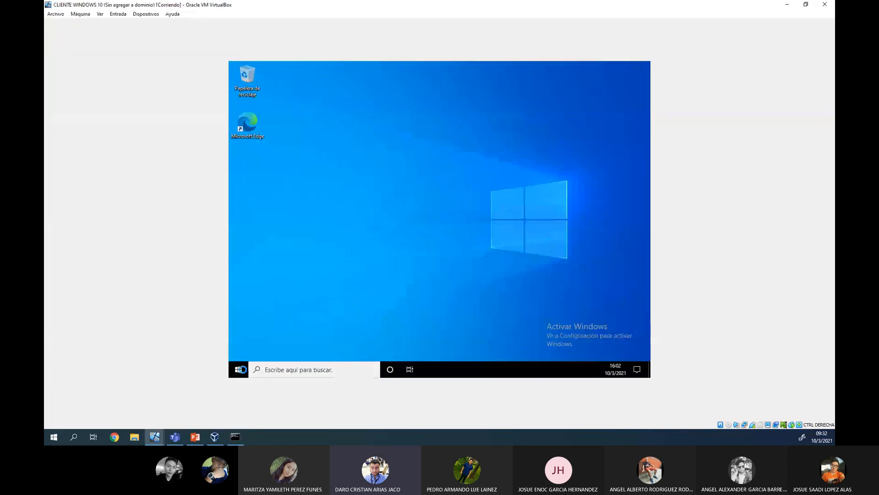
right_click(326, 224)
key(Escape)
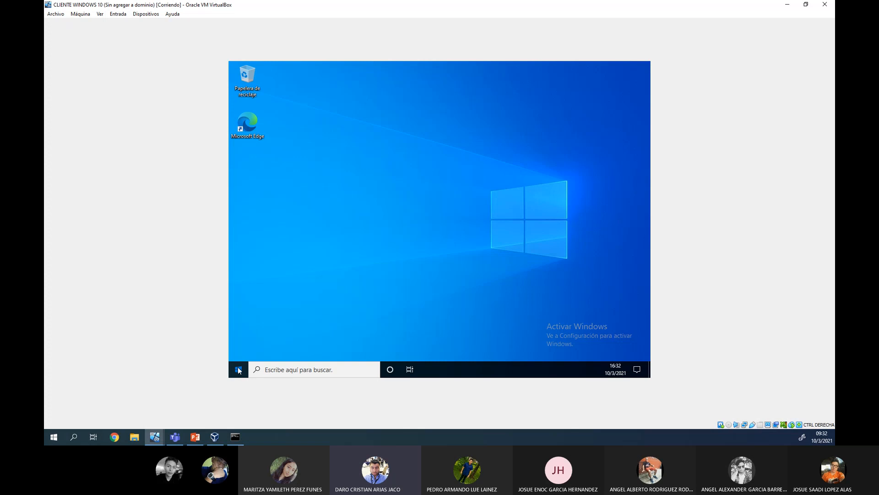
Decline letting other devices on the network discover the Windows 10 client and return to its desktop
click(238, 370)
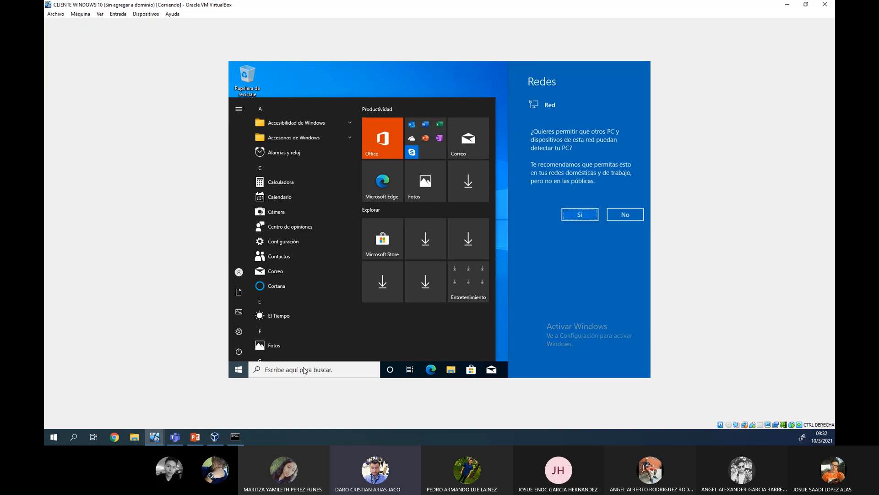
click(624, 219)
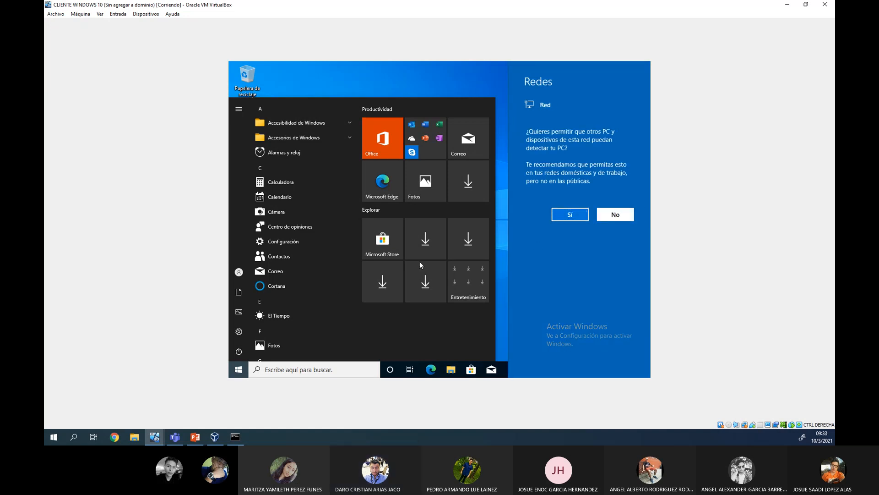
click(409, 80)
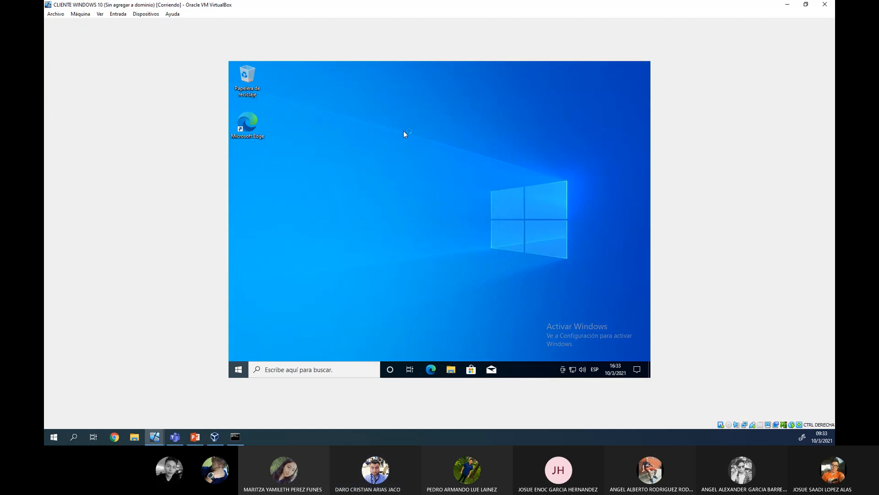
Refresh the Windows 10 client's desktop, then search for panel and open the Control Panel
right_click(403, 131)
click(423, 157)
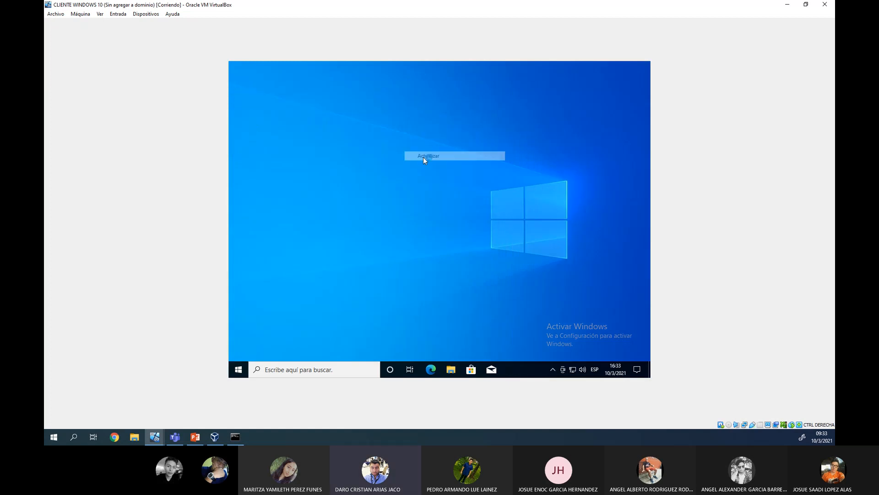
click(239, 369)
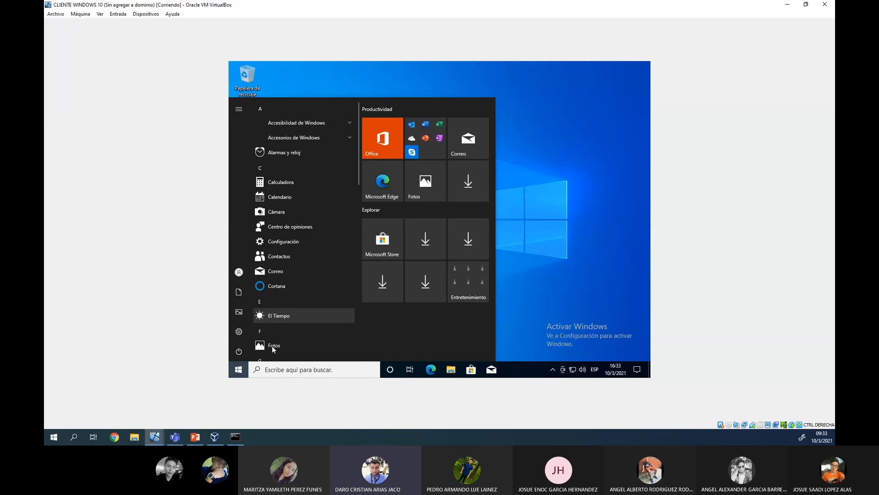
click(237, 369)
click(237, 369)
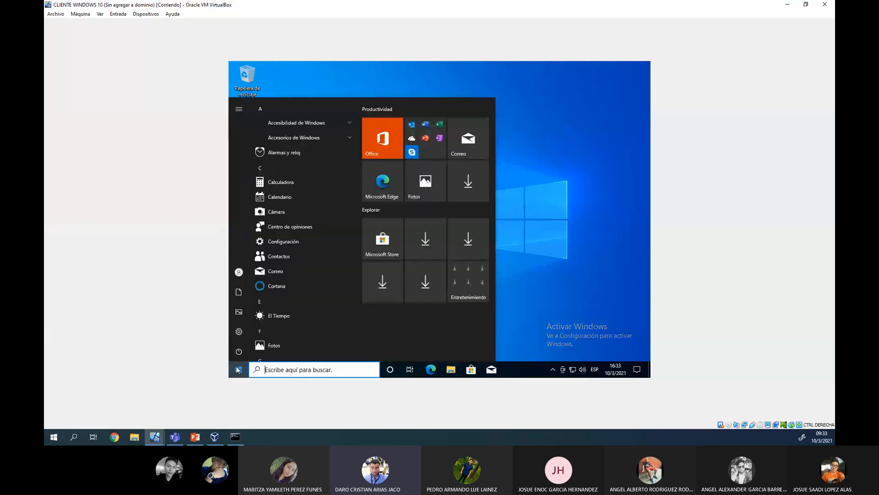
text(panel)
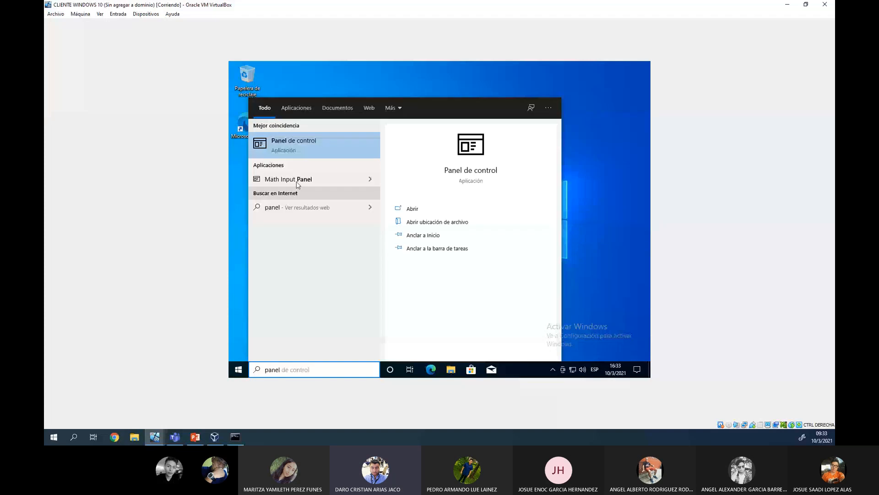
click(309, 144)
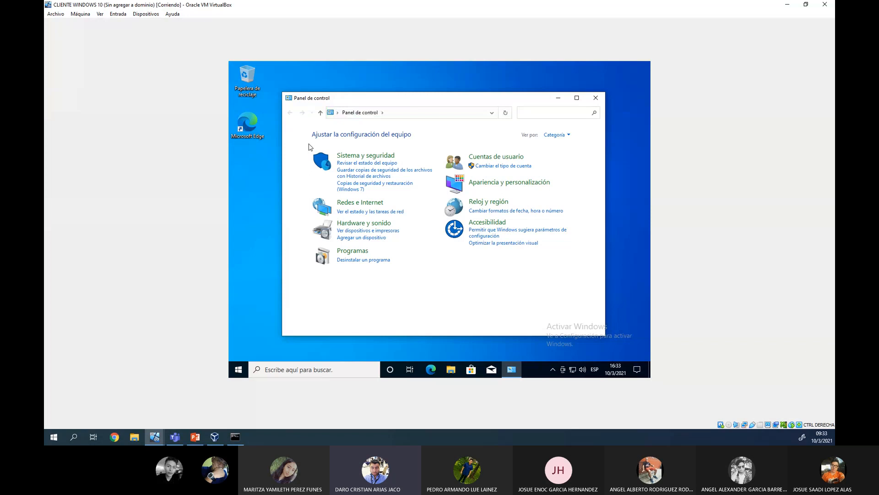
Open the IPv4 properties of the client's Ethernet connection and choose to use a manually specified IP address
click(387, 212)
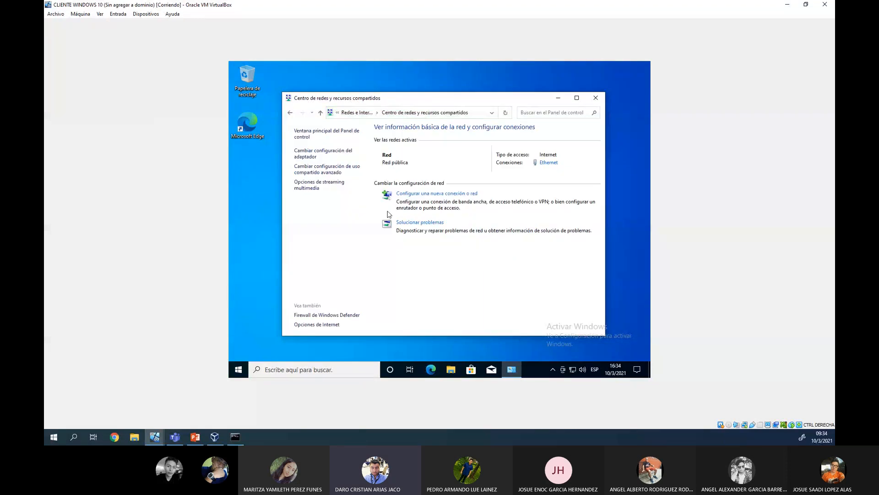
click(547, 163)
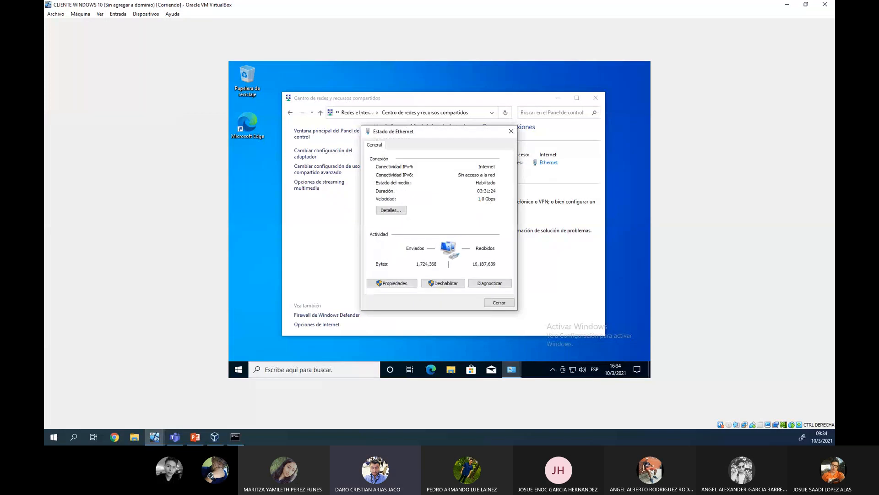
click(403, 283)
click(396, 228)
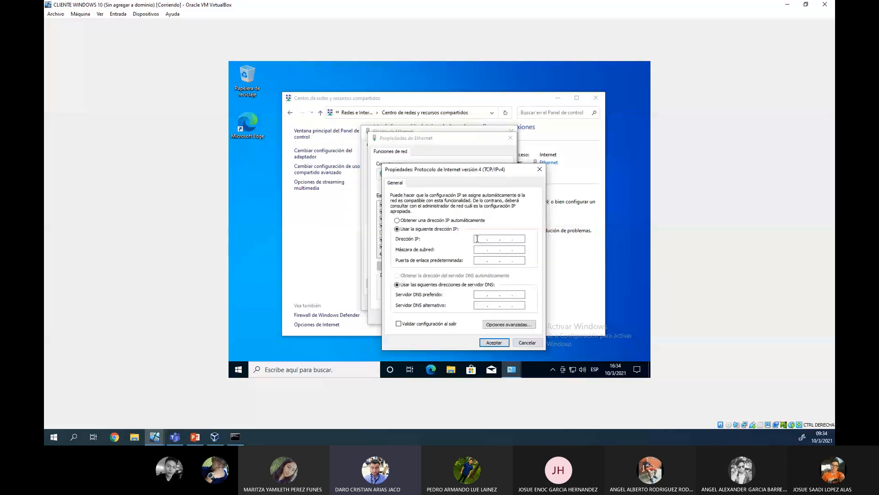
Set the client's IP address to 192.168.1.101, subnet mask to 255.255.255.0 and default gateway to 192.168.1.1
click(478, 238)
text(192 . 168 . 1 . 101)
click(475, 249)
text(192 . 168 . 1 . 1)
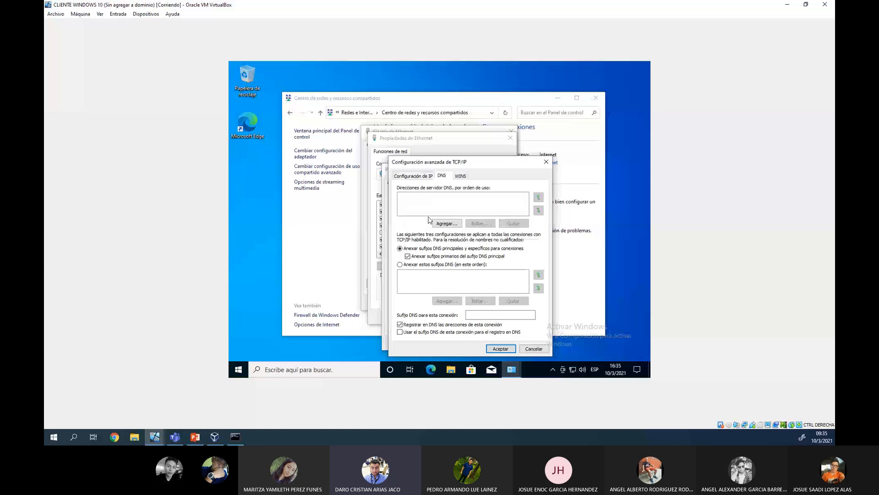
View the advanced WINS settings and cancel them, then set the preferred DNS server to 192.168.1.100 and accept the IPv4 properties
click(462, 179)
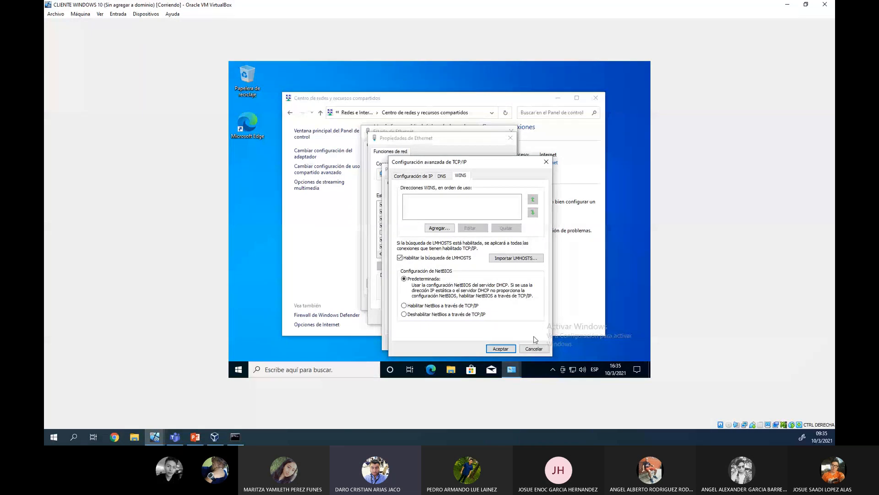
click(532, 349)
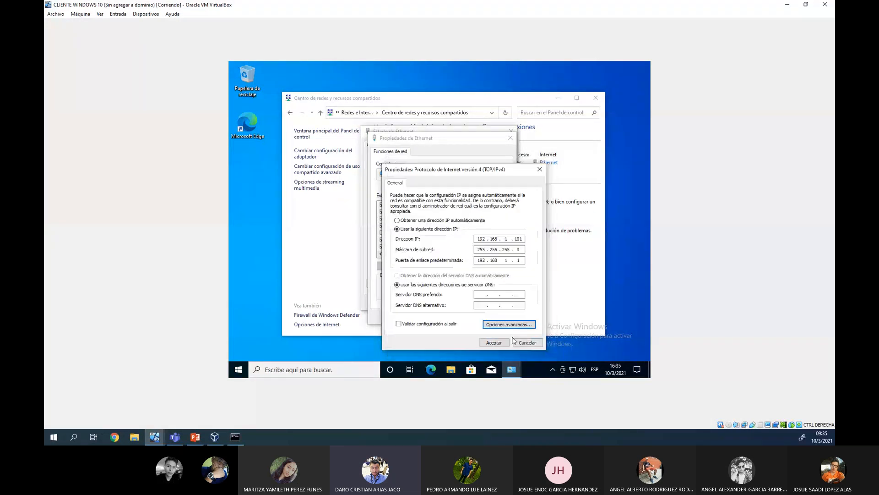
click(482, 294)
text(19)
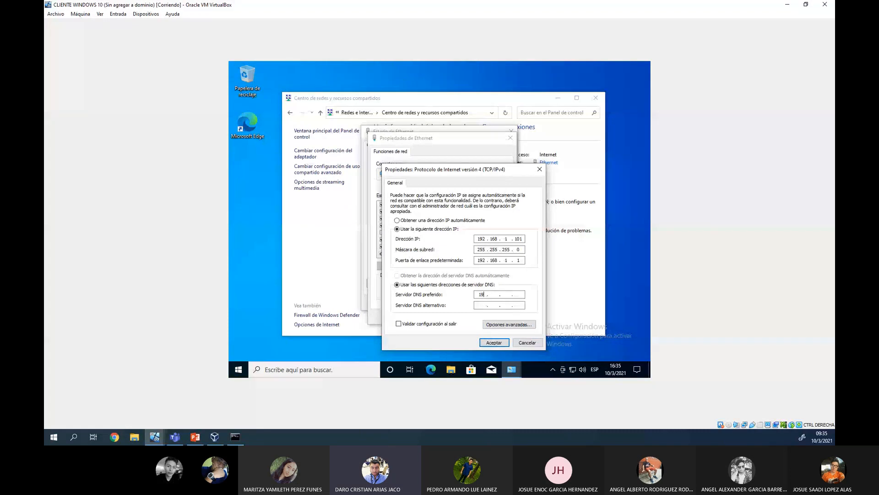
text(2 . 168 . 1 . 100)
drag(527, 295, 464, 292)
click(487, 343)
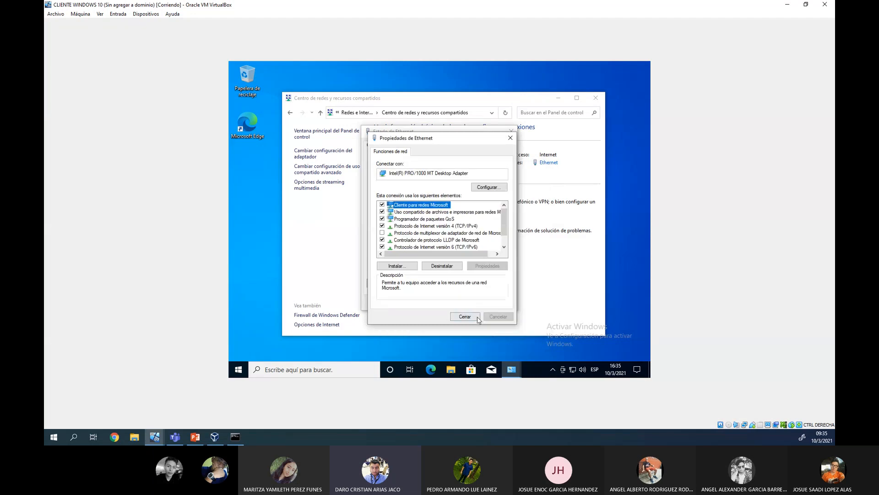
Find cmd, open a Command Prompt on the client and start nslookup
key(super)
text(cmd)
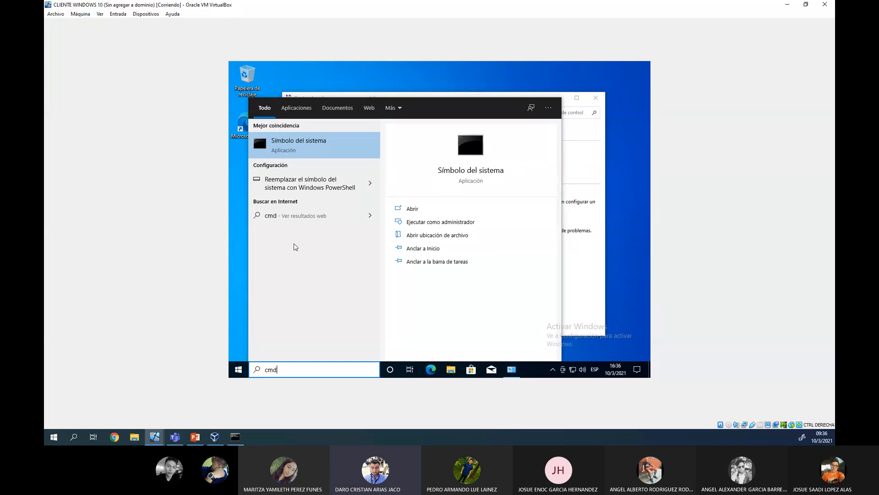
click(337, 143)
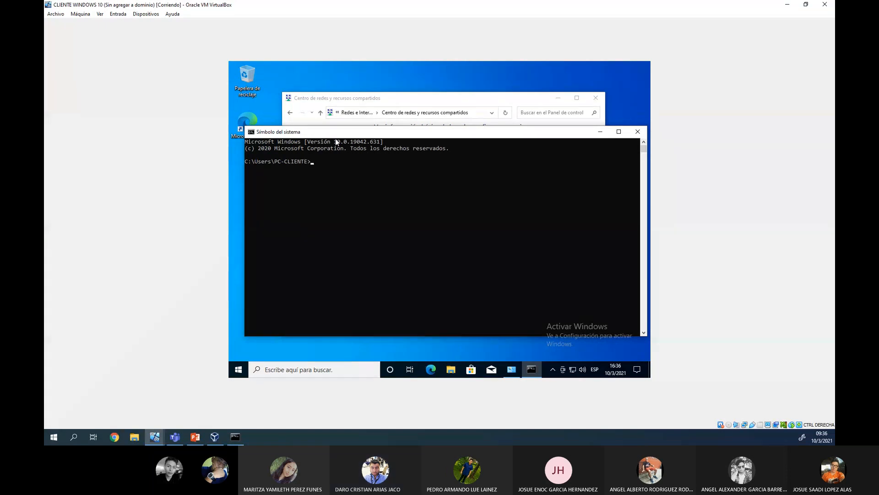
text(nslookup)
key(Return)
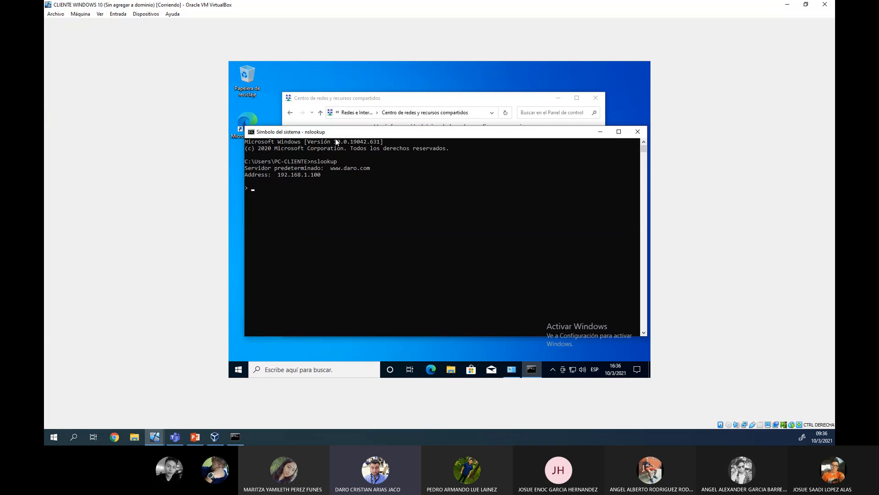
Resolve redes.local in nslookup and examine the returned name
text(redes)
key(BackSpace)
key(BackSpace)
key(BackSpace)
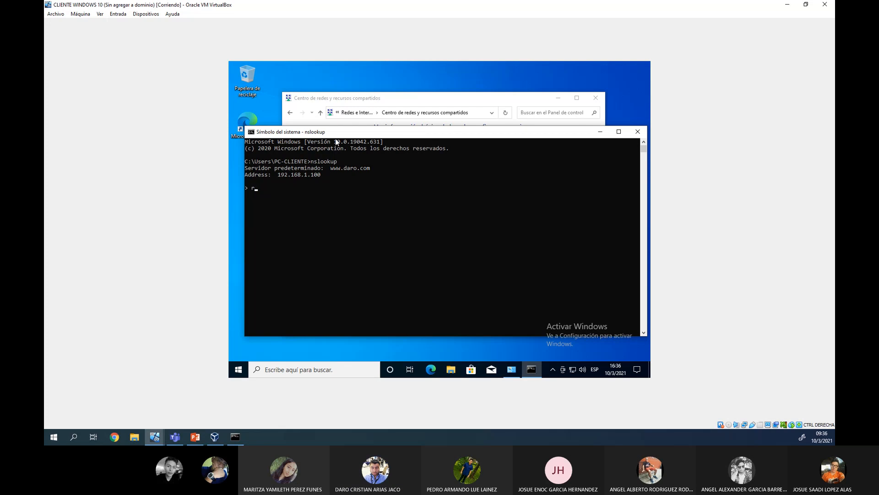
text(edes)
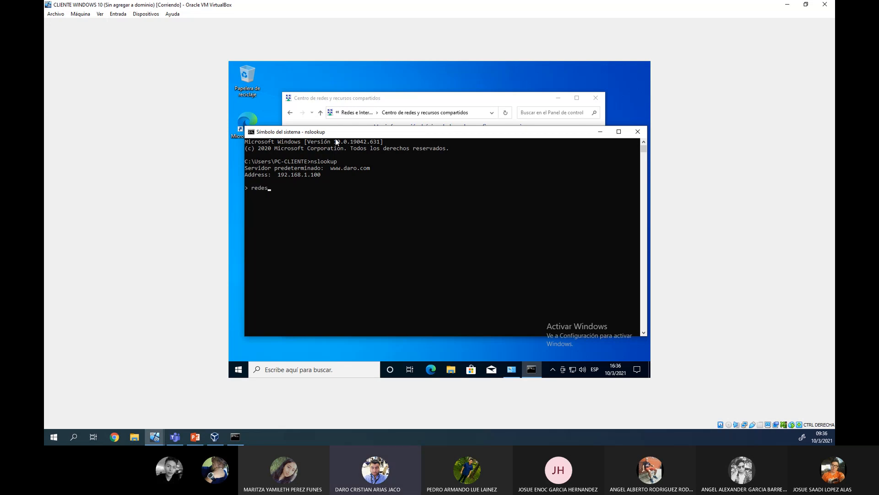
text(.local)
key(Return)
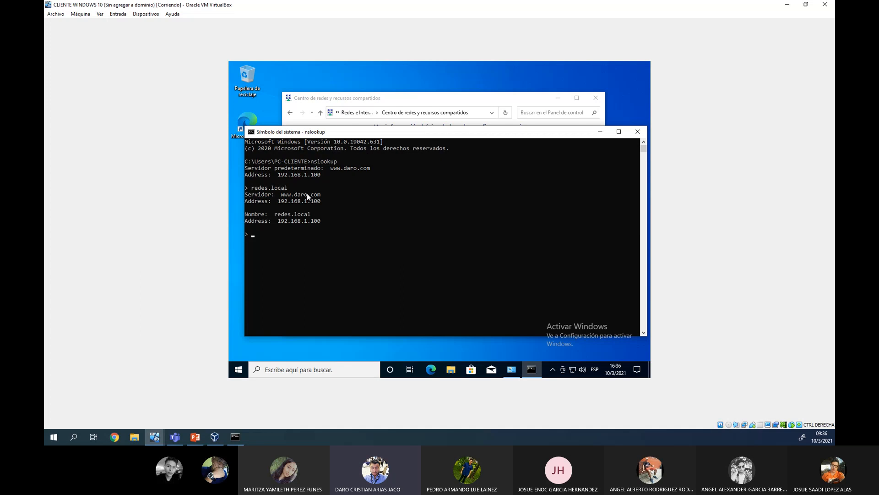
click(315, 214)
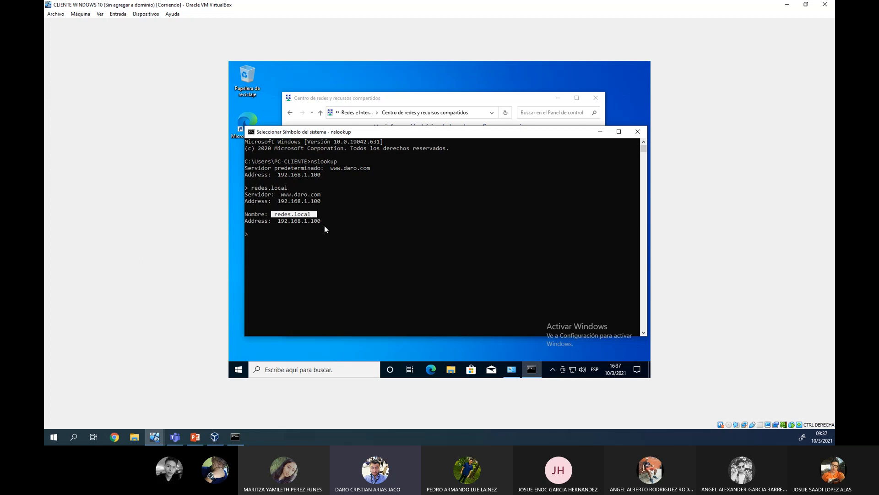
Run a reverse lookup of 192.168.1.100 in nslookup
click(312, 247)
text(192.1)
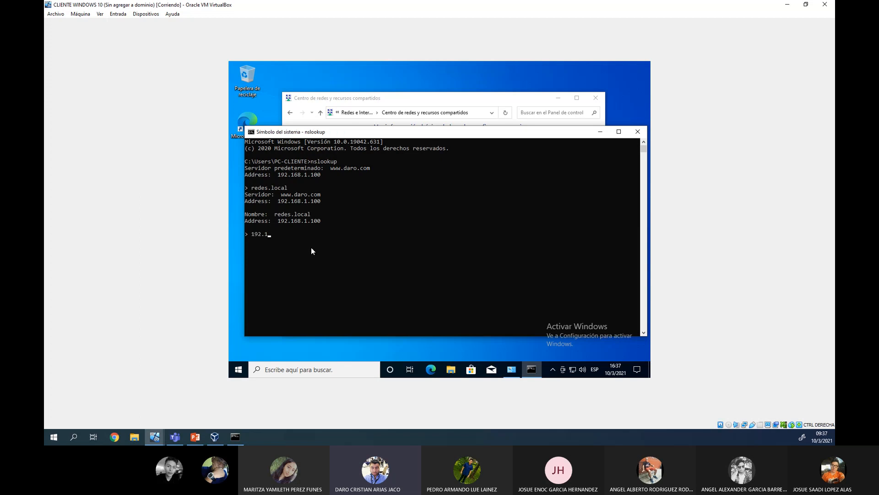
text(68.1.100)
key(Return)
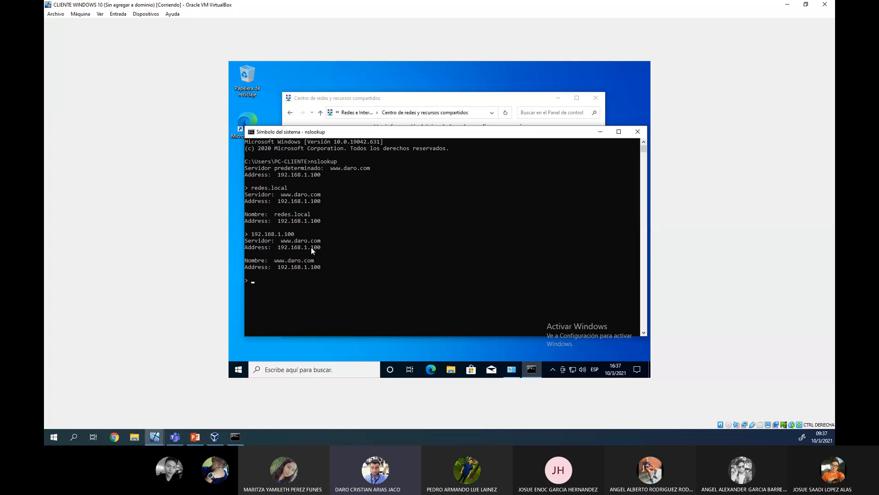
text(ping www)
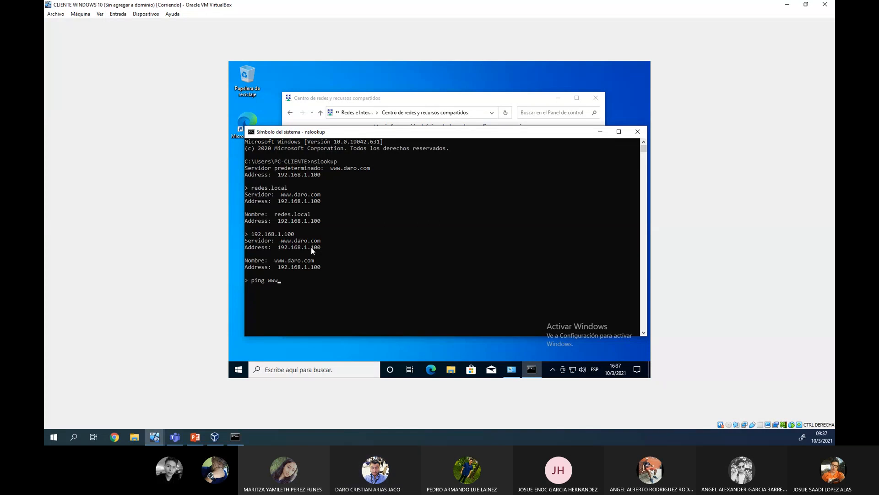
key(BackSpace)
key(BackSpace)
key(BackSpace)
text(redes.local)
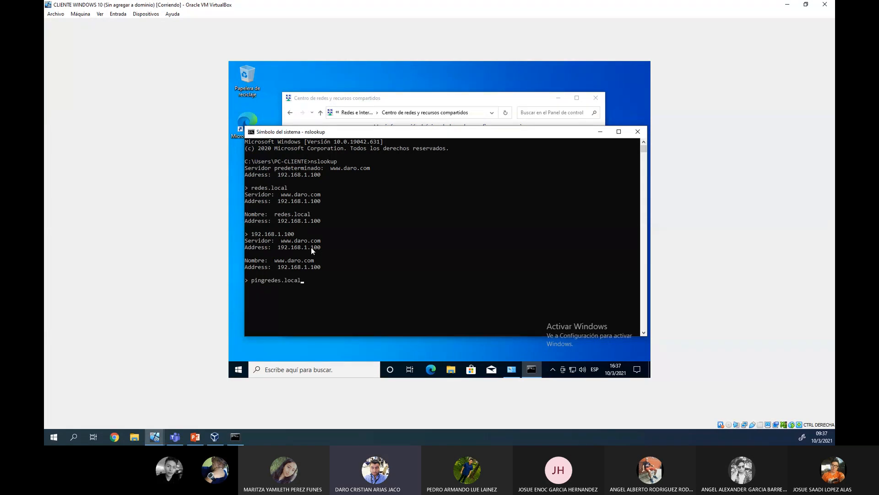
key(Left)
key(Left)
key(Left)
key(Left)
key(Left)
key(Left)
key(Left)
key(Left)
key(Left)
key(Left)
Exit nslookup and ping redes.local from the client's Command Prompt
key(ctrl+c)
text(p)
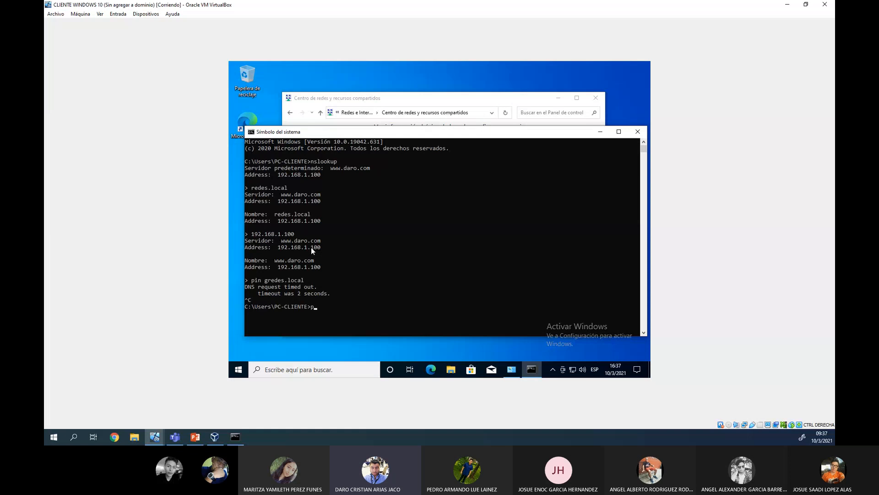
text(ing)
text( redes)
text(.loca)
text(l)
key(Return)
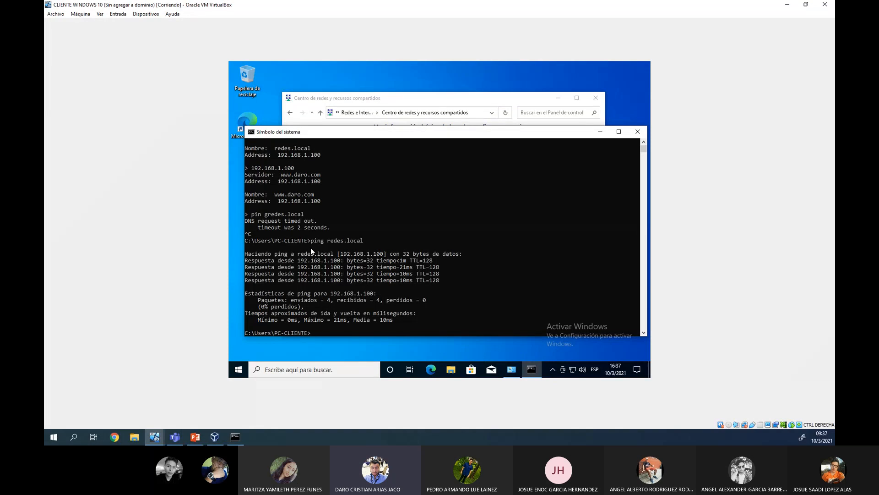
drag(295, 260, 340, 262)
right_click(360, 221)
text(ping www.daro.com)
key(Return)
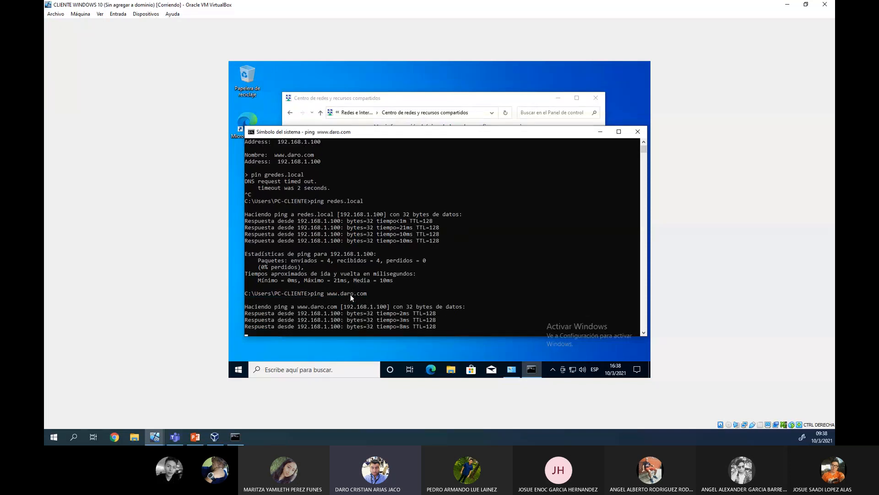
drag(341, 261, 298, 262)
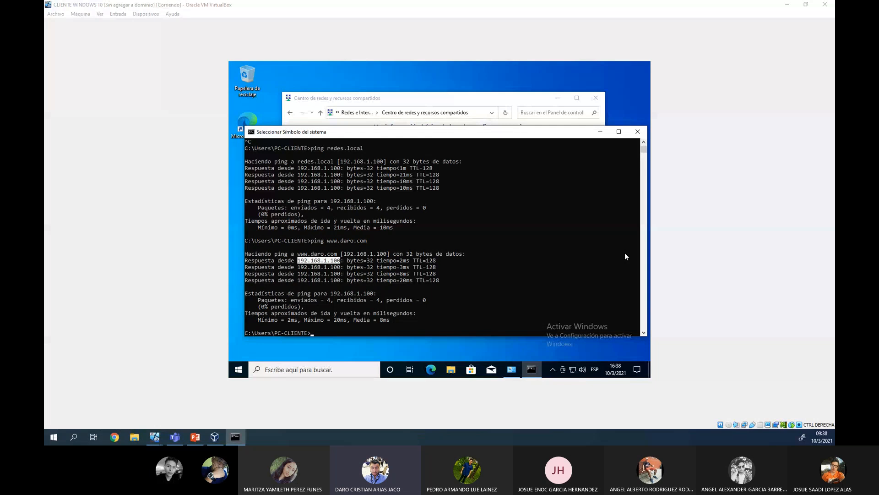
drag(449, 148, 356, 85)
double_click(356, 86)
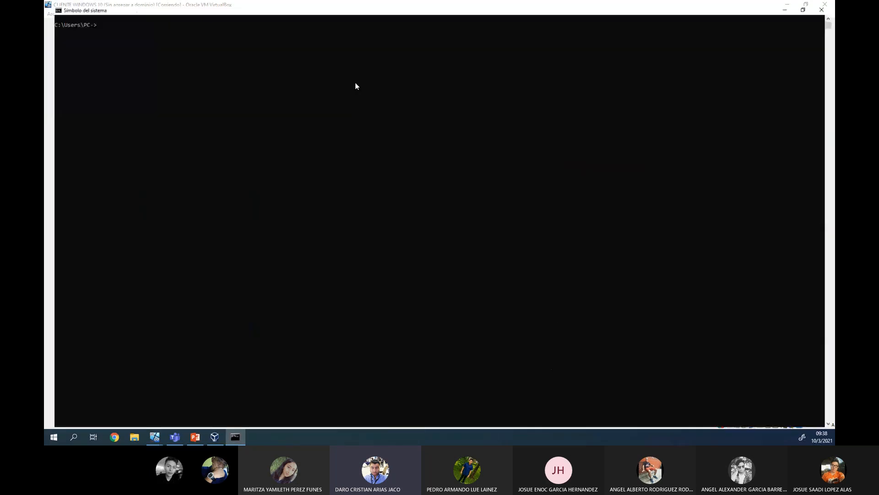
text(ping www)
text(.google.com)
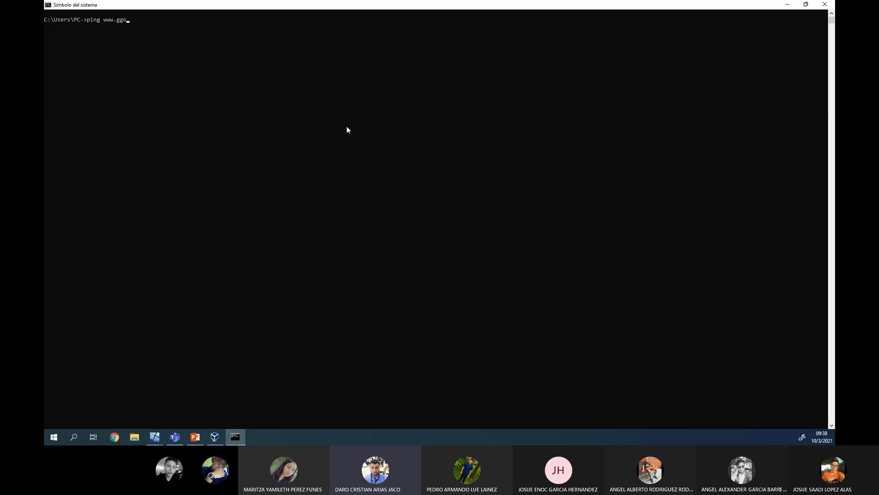
key(Return)
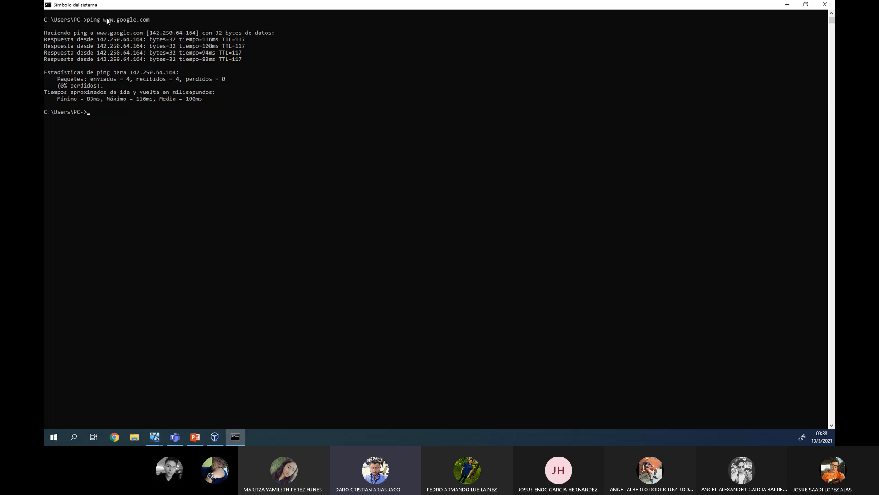
drag(104, 21, 131, 20)
click(95, 40)
drag(105, 39, 143, 39)
click(167, 72)
drag(151, 19, 115, 21)
drag(148, 60, 100, 60)
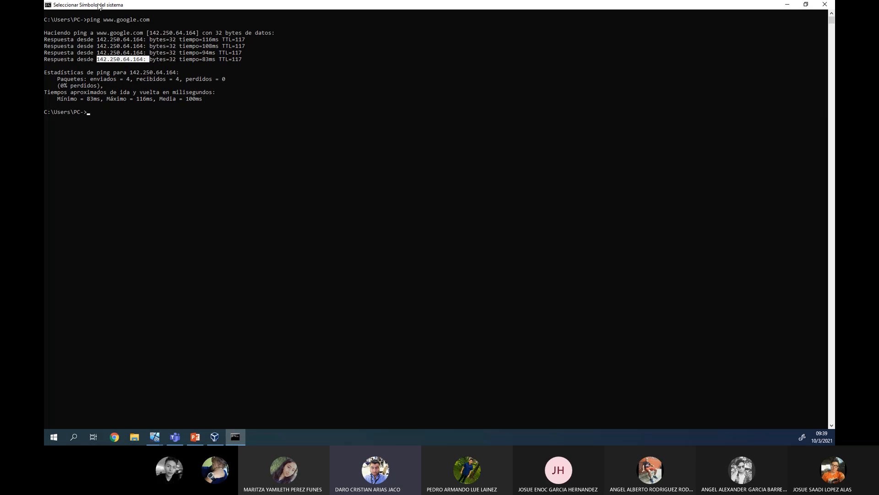
Open the TCP/IPv4 properties of the host computer's Ethernet connection from the Network and Sharing Center
key(alt+Tab)
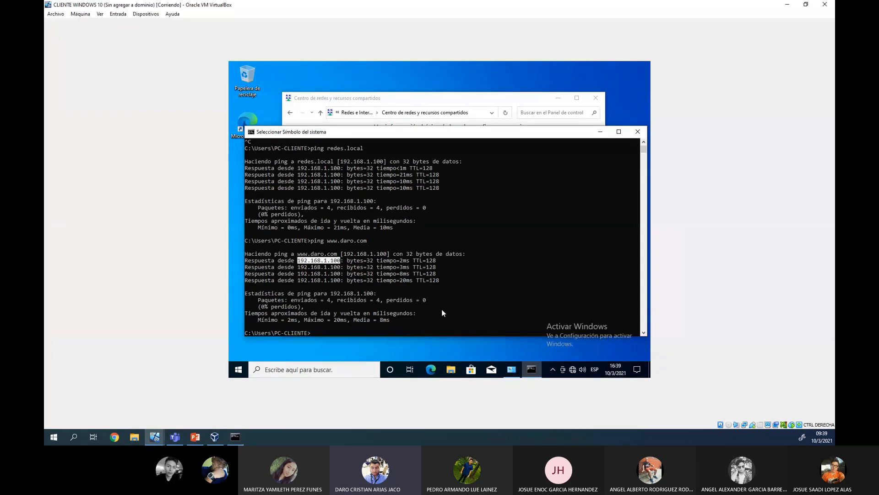
click(348, 227)
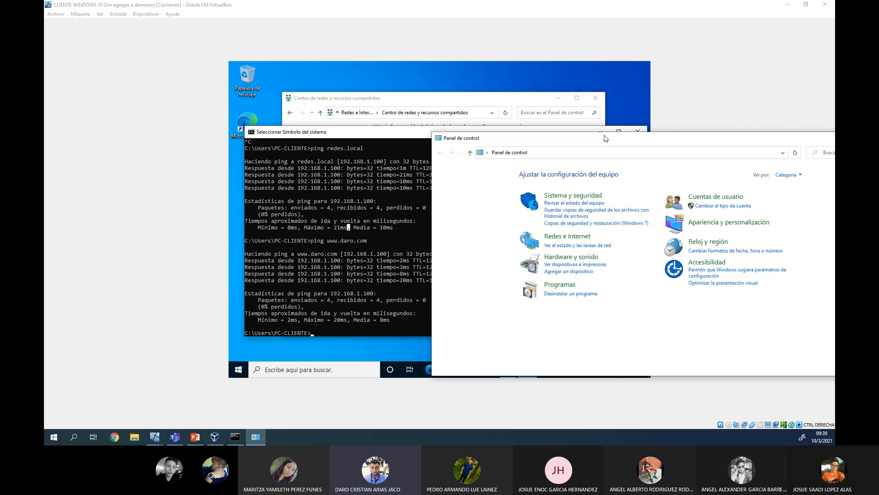
drag(605, 138, 392, 122)
key(alt+Tab)
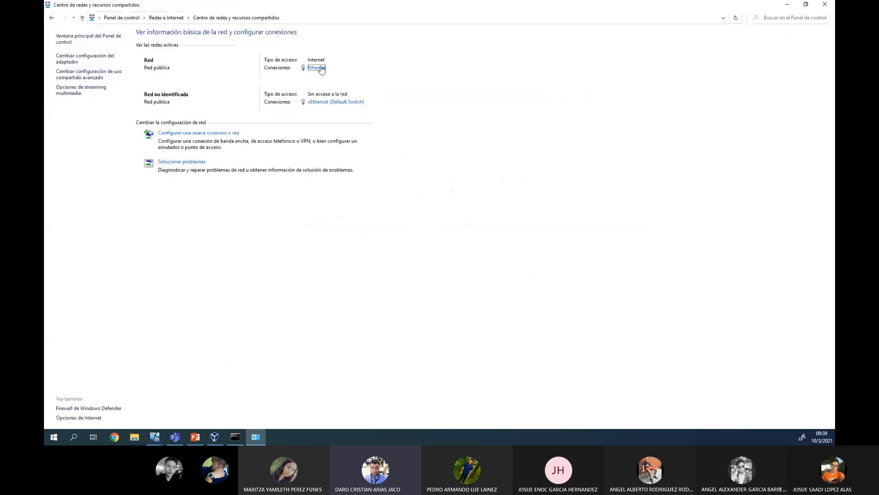
click(316, 68)
drag(702, 90, 494, 105)
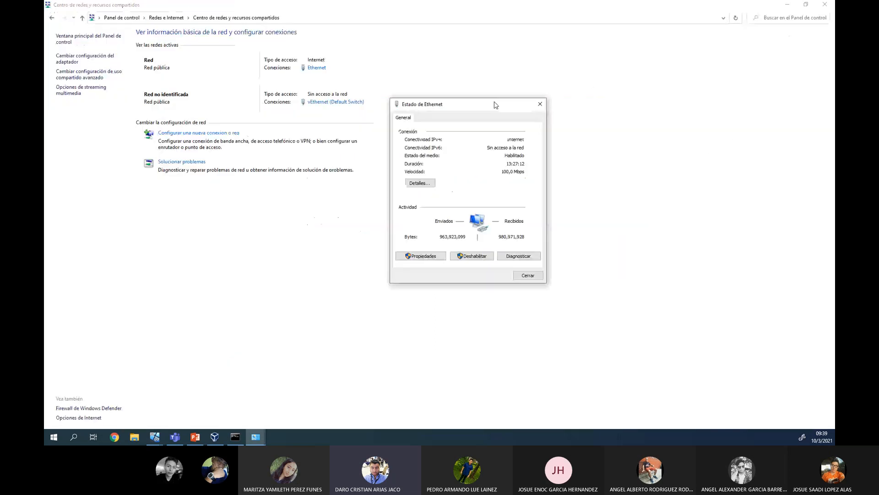
click(422, 255)
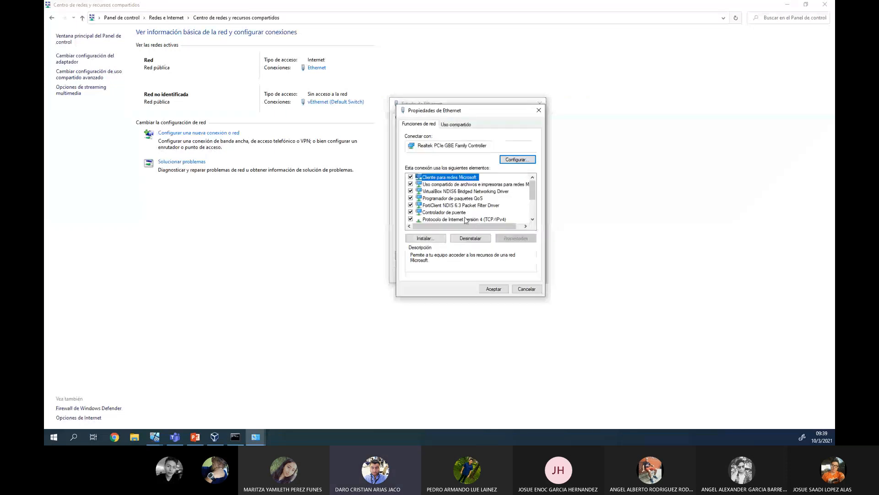
click(526, 239)
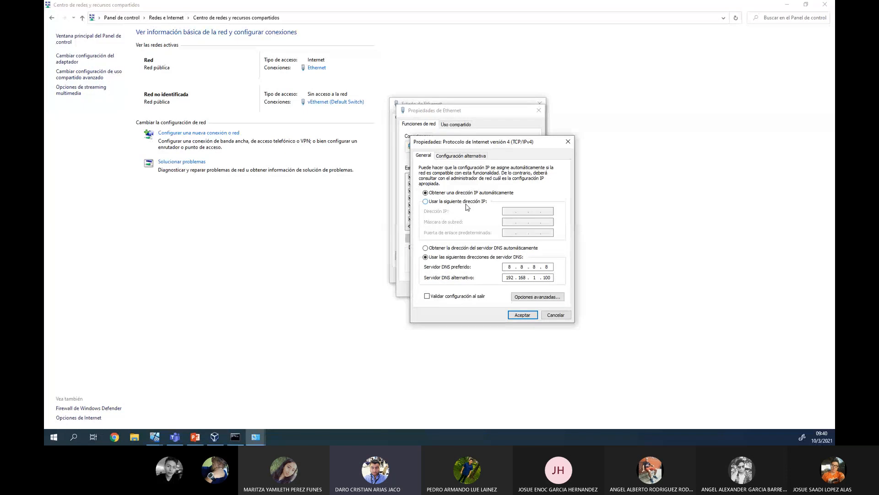
Assign the host's Ethernet adapter the static IP 192.168.15.101 with subnet mask 255.255.255.0 and default gateway 192.168.15.1
click(470, 202)
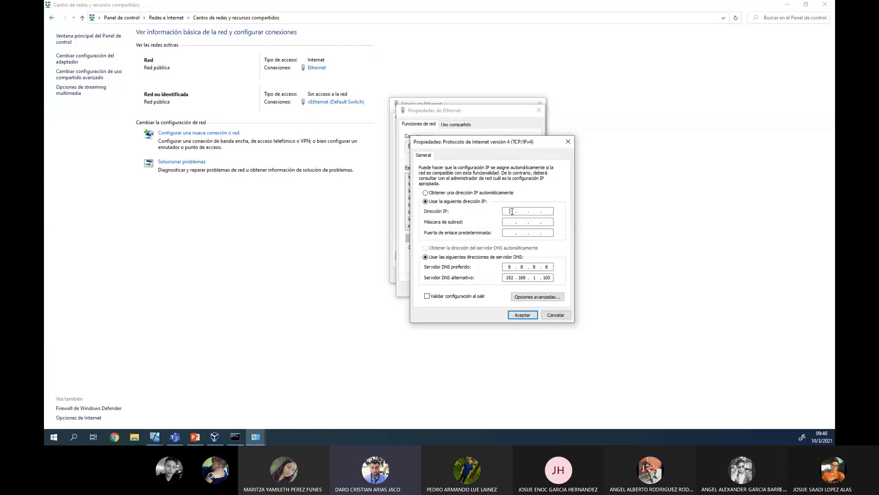
click(512, 211)
text(192 . 168 . 15 . 101)
click(511, 222)
click(509, 232)
text(192 . )
text(16)
text(8 . 1)
Set the preferred DNS server of the host's Ethernet adapter to 192.168.15.100
double_click(547, 266)
text(192 . 168 . )
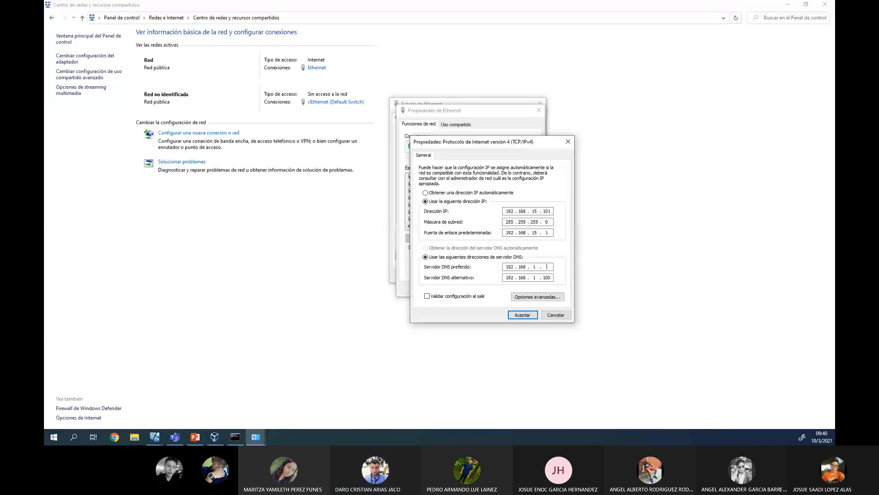
text(1 . 100)
click(536, 266)
text(5)
Replace the alternate DNS server with 8.8.8.8 and accept the TCP/IPv4 settings
key(BackSpace)
key(BackSpace)
key(BackSpace)
key(BackSpace)
key(BackSpace)
key(BackSpace)
key(BackSpace)
key(BackSpace)
key(BackSpace)
key(BackSpace)
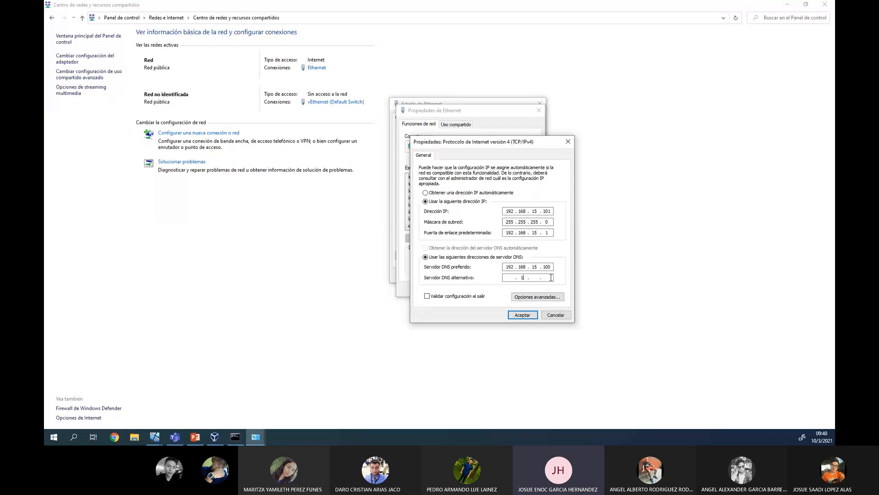
text(8)
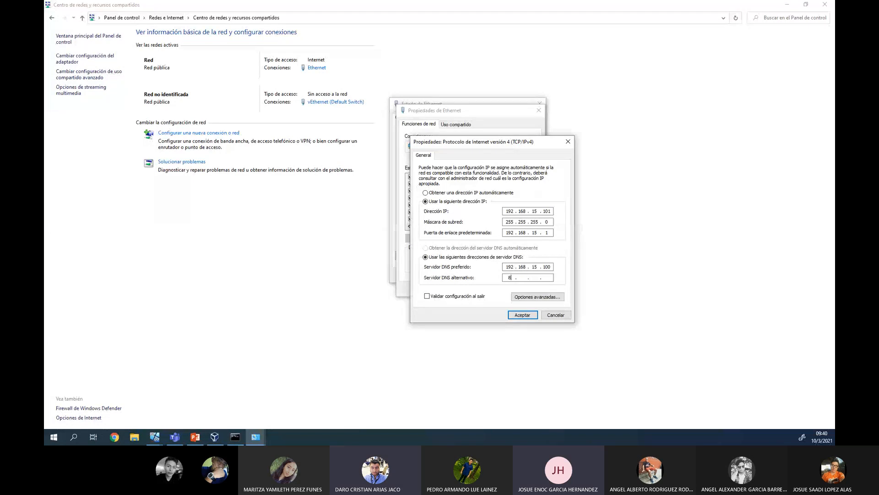
key(Return)
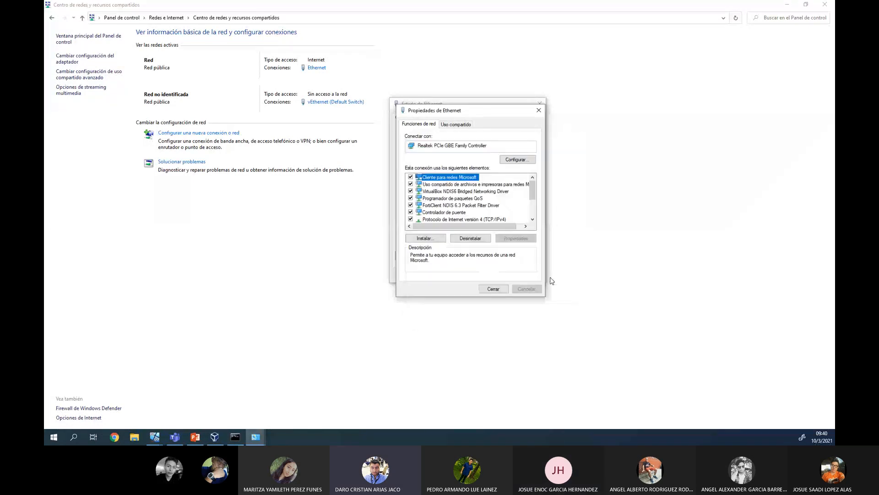
Reopen the Ethernet connection's TCP/IPv4 properties to review the saved IP and DNS addresses
click(500, 222)
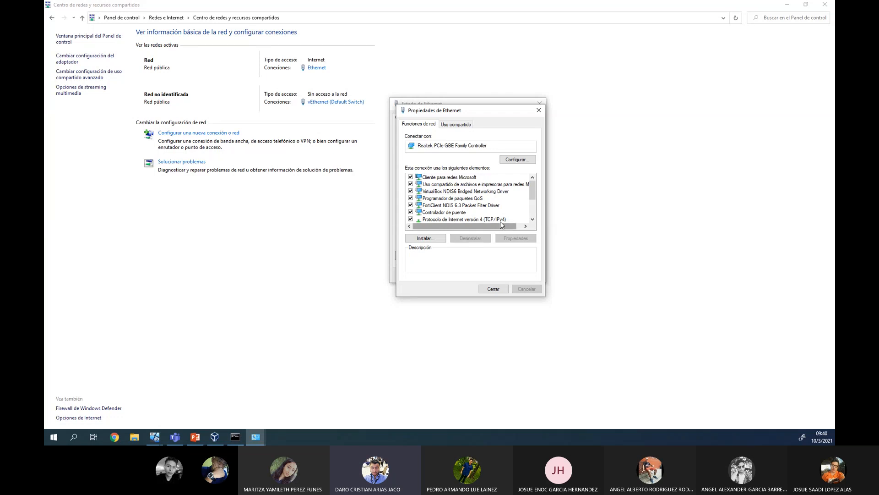
click(500, 221)
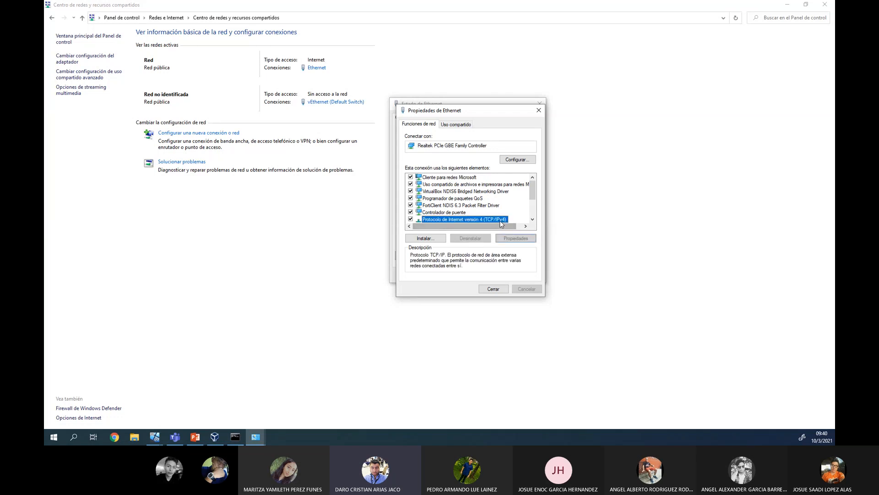
double_click(499, 221)
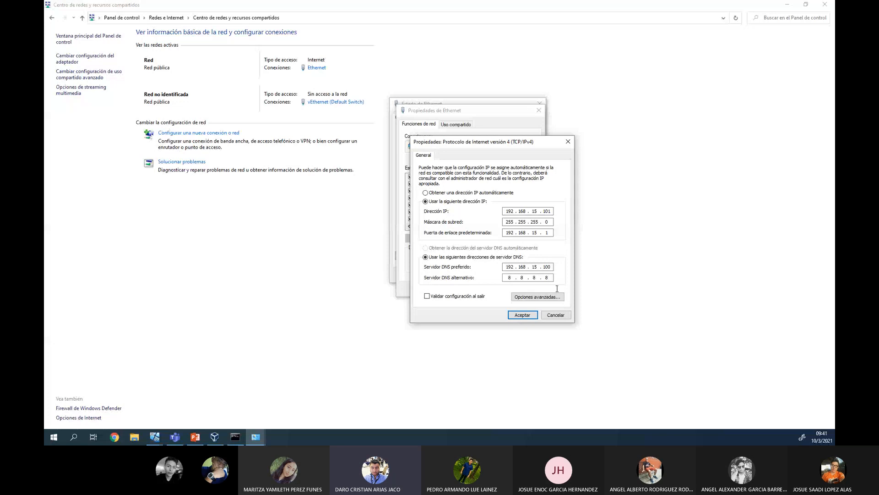